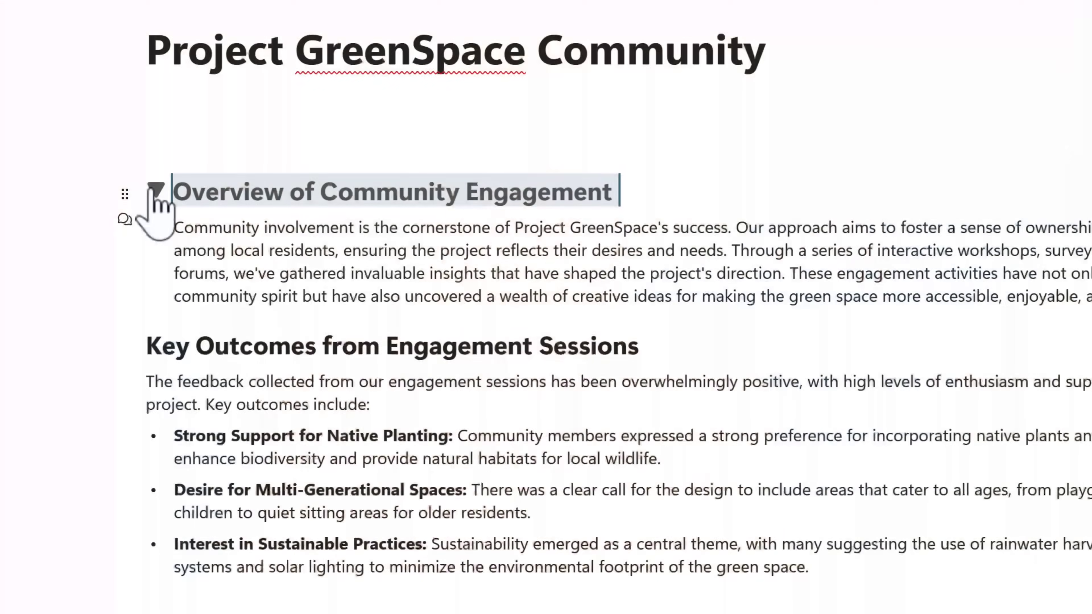
left_click(156, 189)
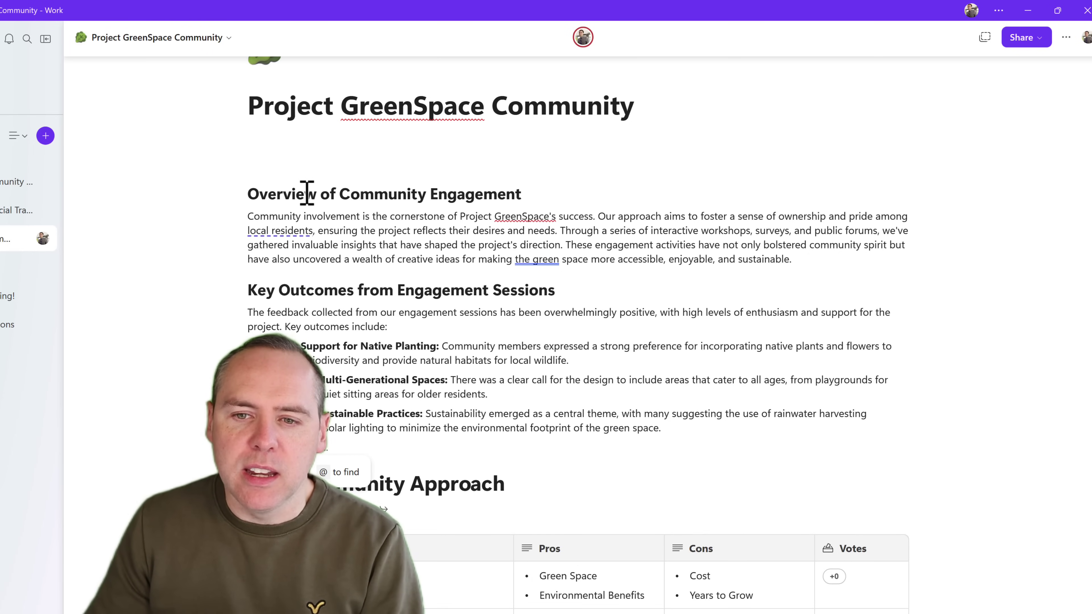
Change the "Overview of Community Engagement" heading to Collapsible Heading 2 and collapse its section.
triple_click(438, 193)
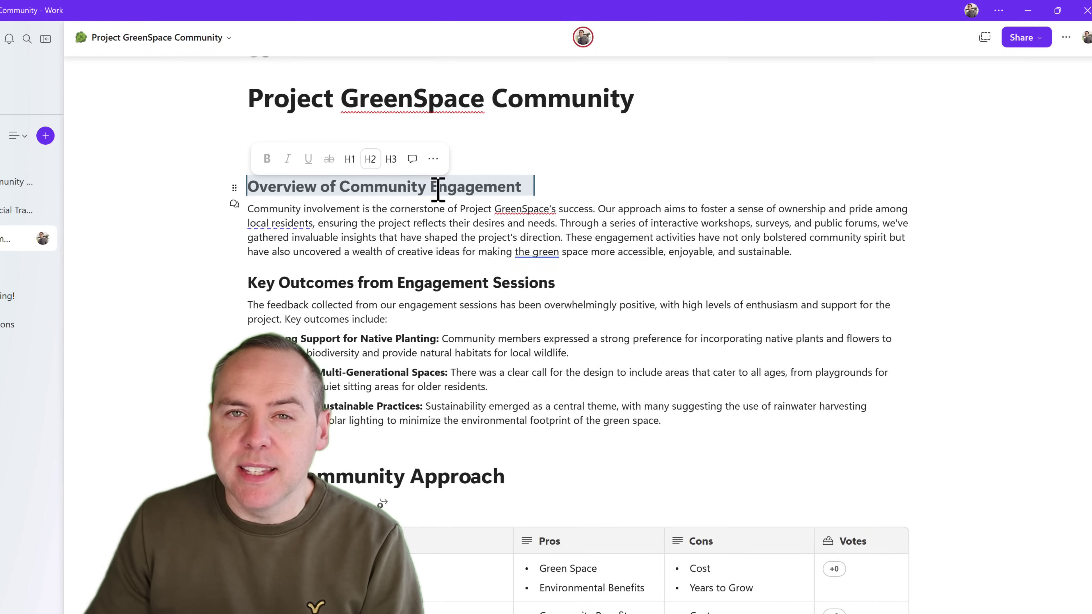
left_click(434, 160)
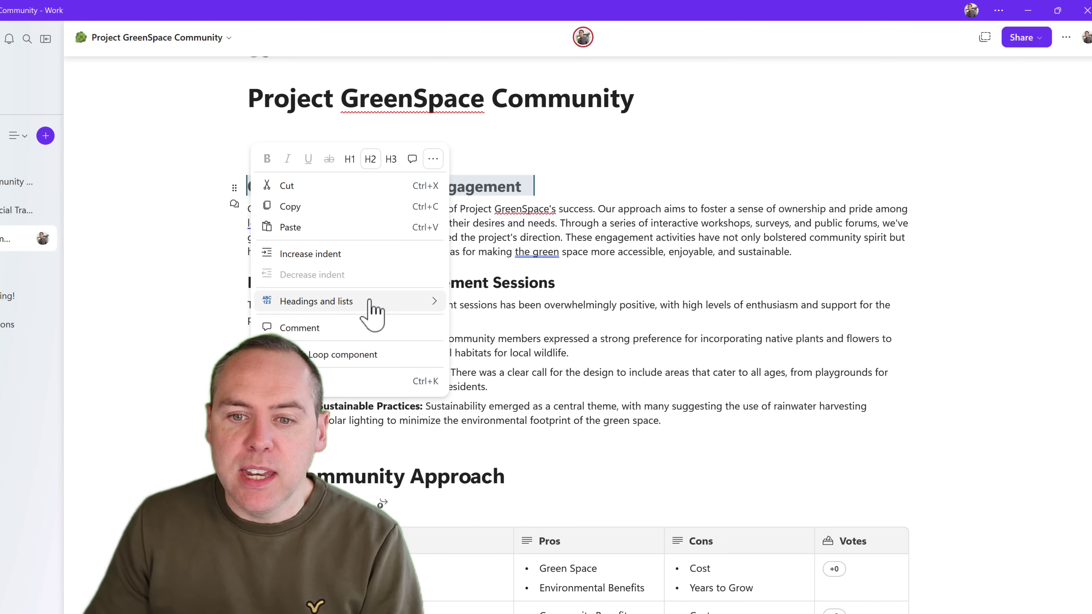
mouse_move(371, 302)
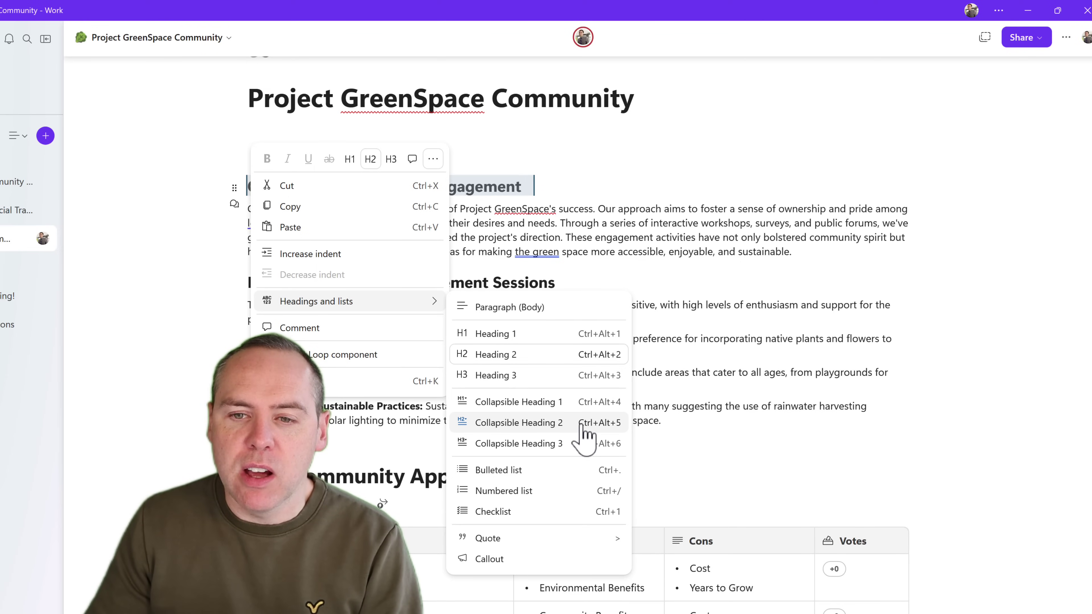
left_click(518, 422)
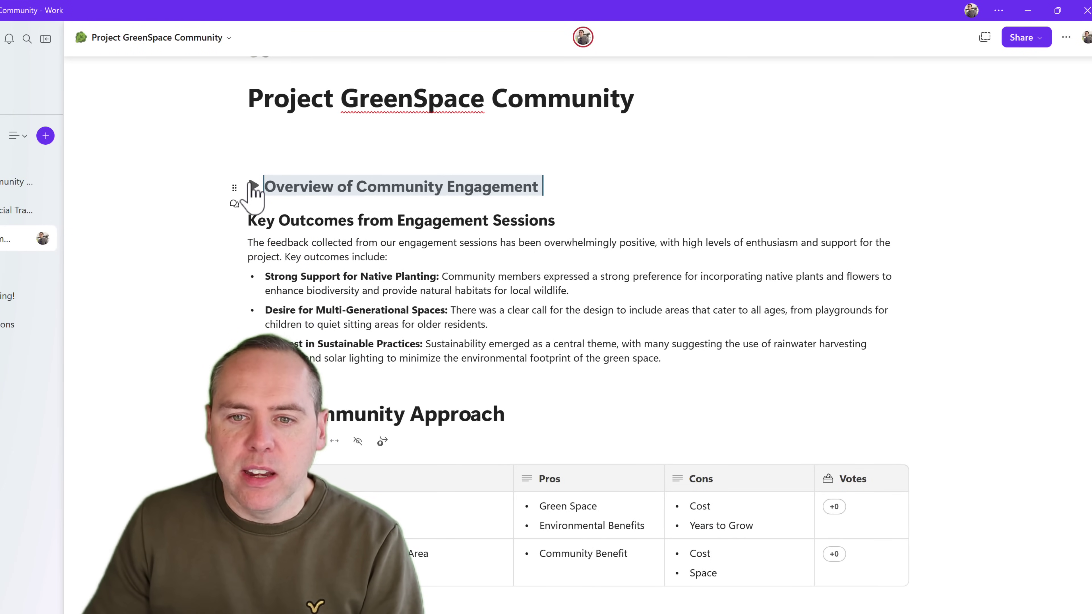
left_click(253, 185)
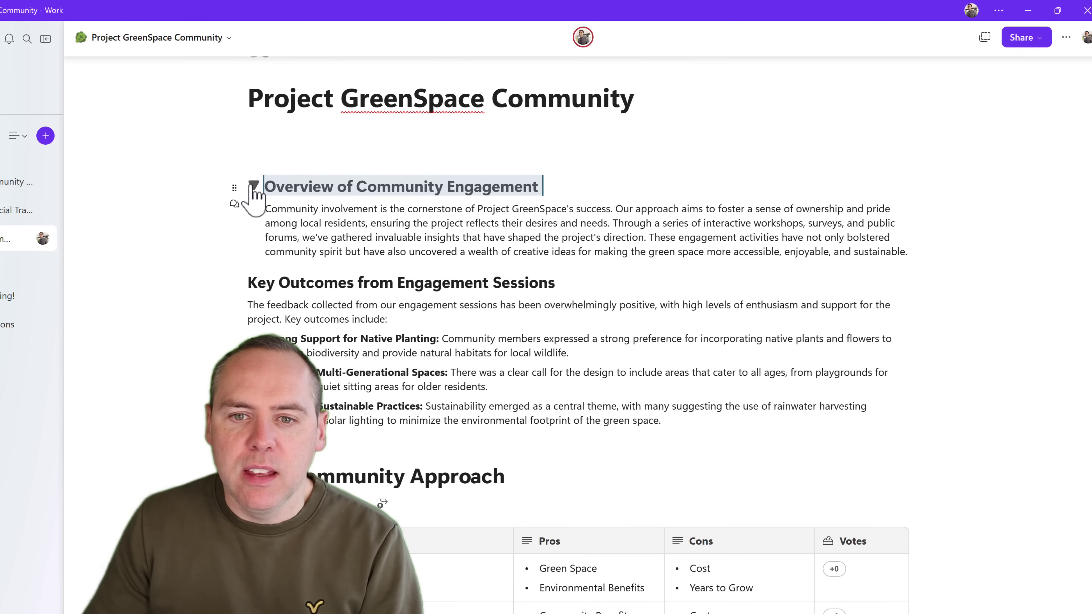
left_click(253, 186)
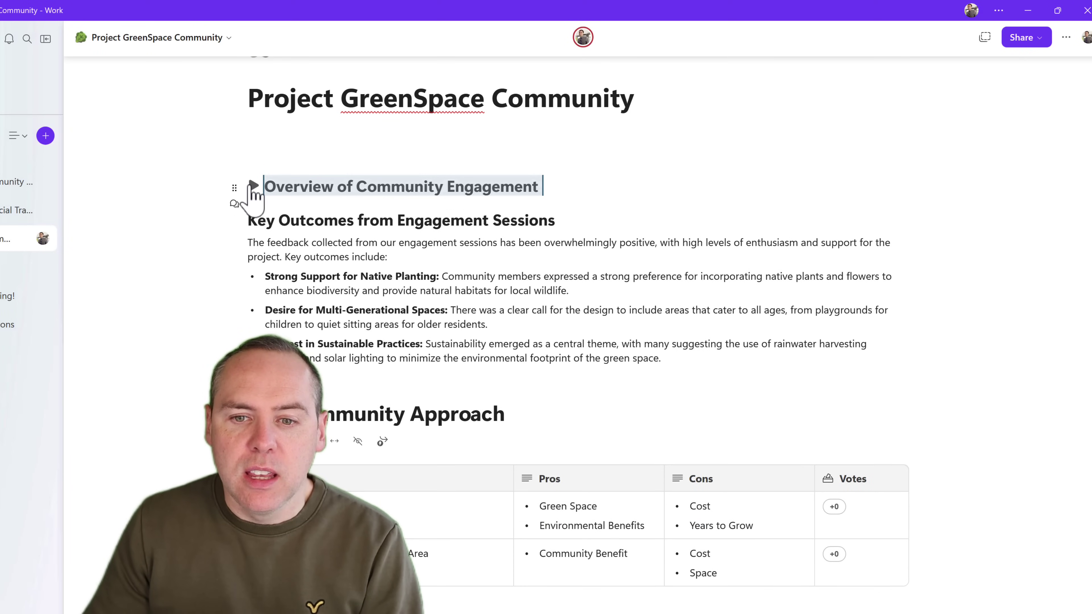
Change the "Key Outcomes from Engagement Sessions" heading to Collapsible Heading 2, and expand and collapse both collapsible sections.
triple_click(490, 222)
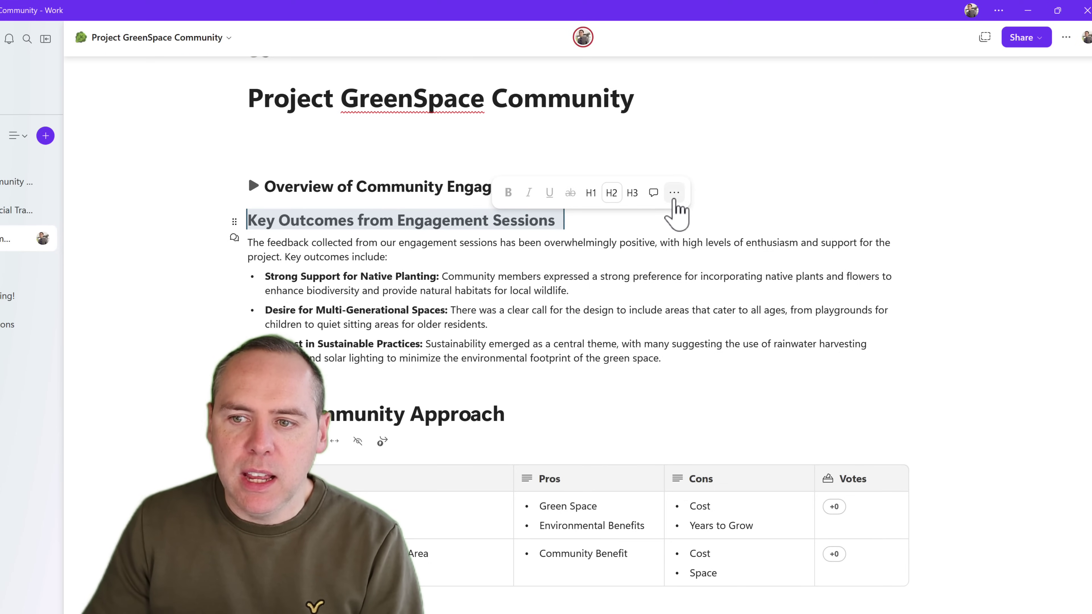
left_click(675, 195)
mouse_move(576, 343)
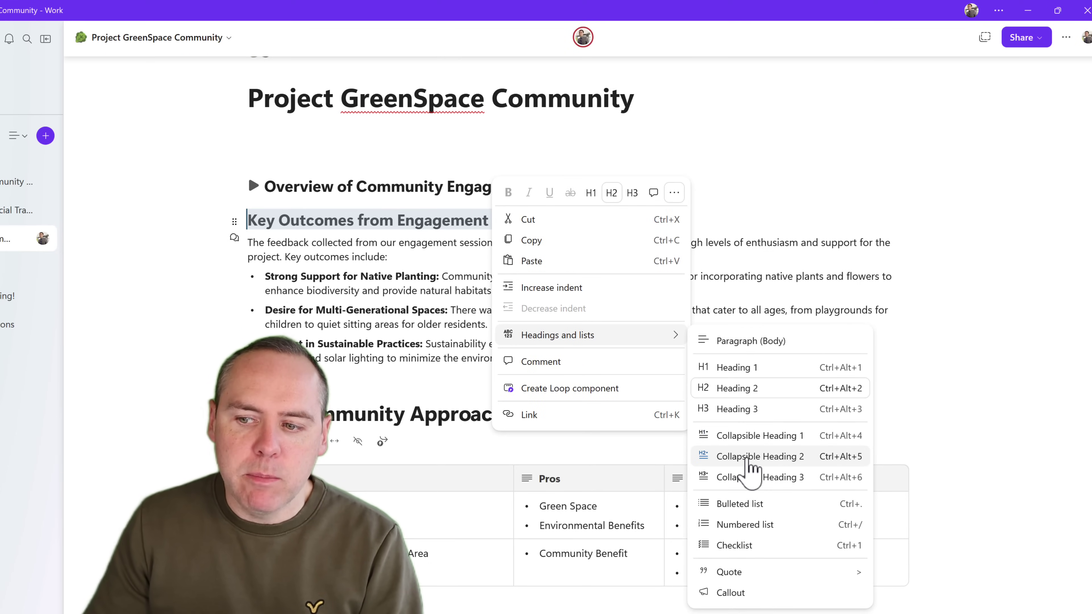
left_click(751, 457)
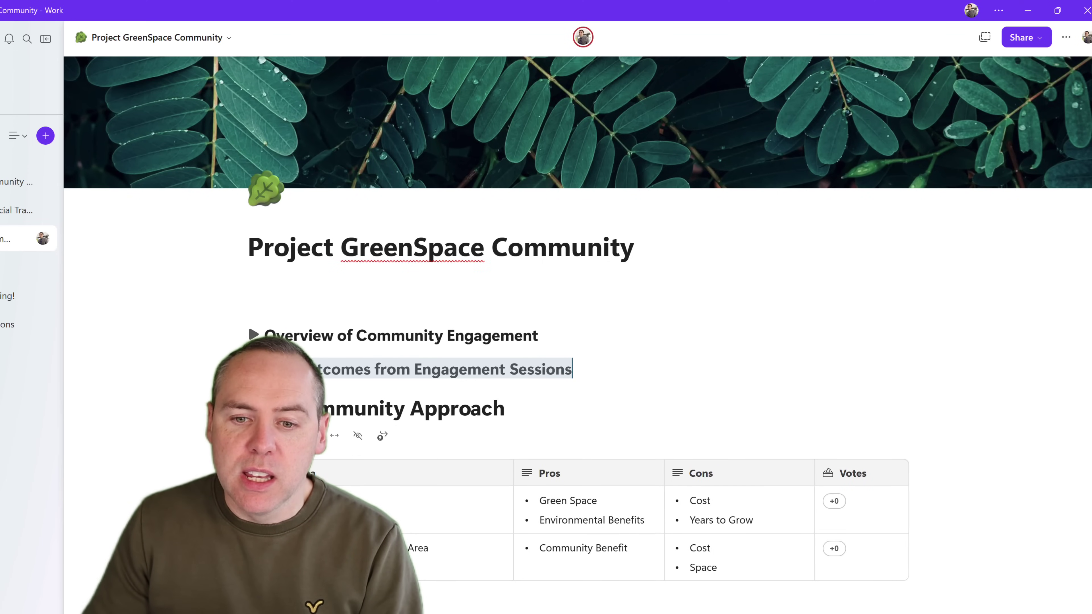
key("ctrl+Return")
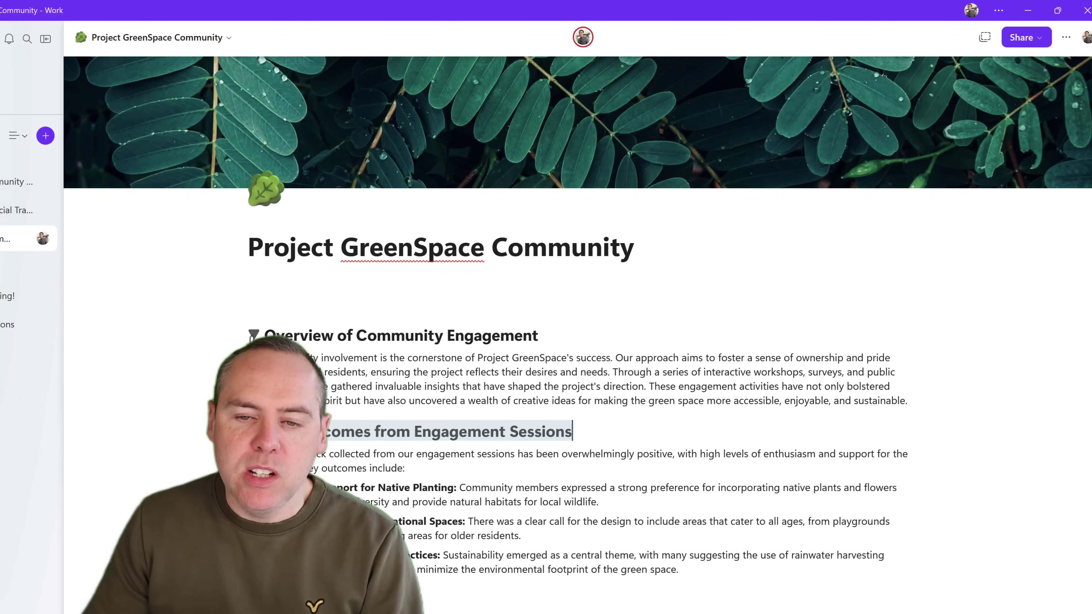
key("ctrl+Return")
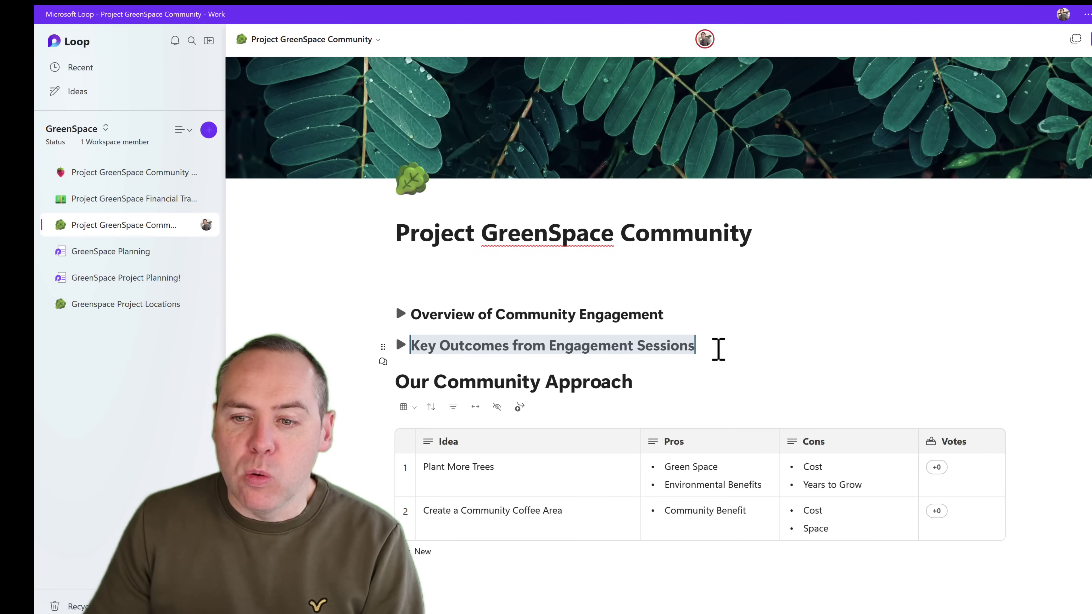
Add a Collapsible Heading 2 titled "Our Efforts" below the "Key Outcomes from Engagement Sessions" heading, leaving a blank line between them.
left_click(717, 347)
key("Return")
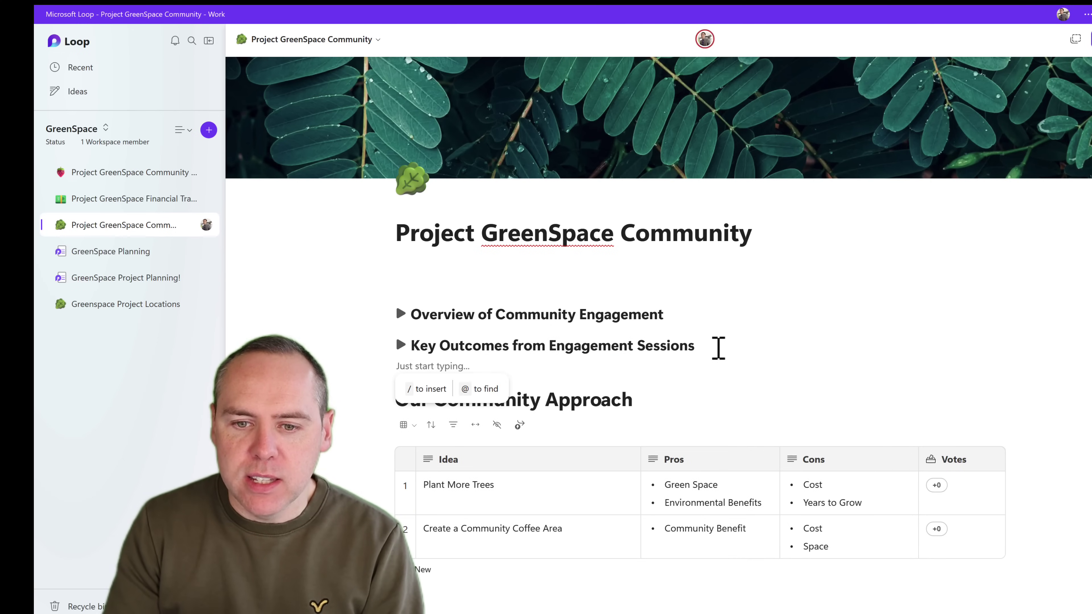
key("Return")
type("/")
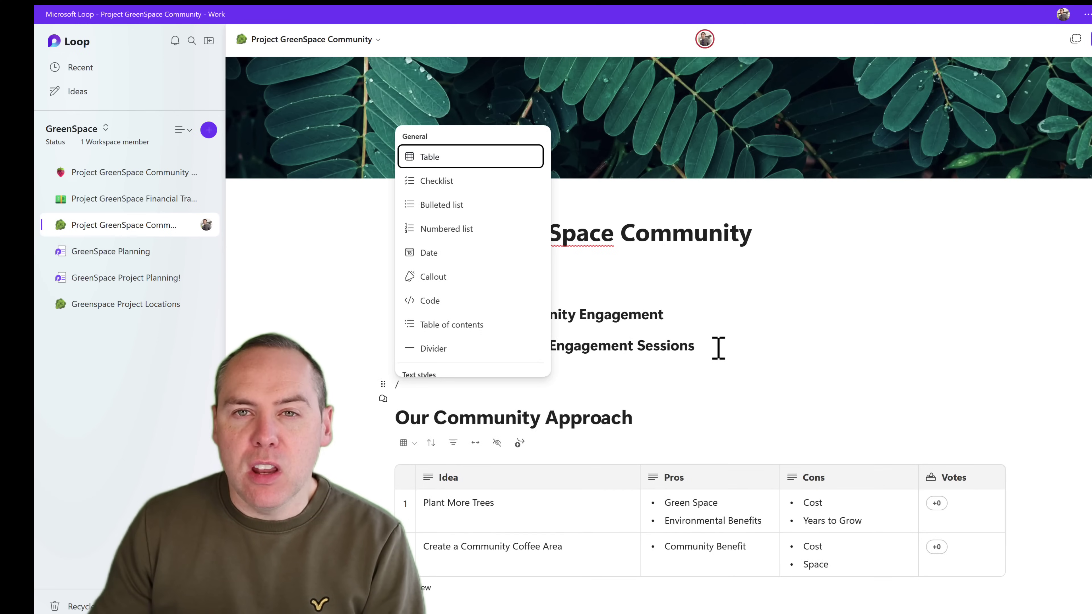
scroll(486, 331, "down", 2)
scroll(488, 334, "down", 3)
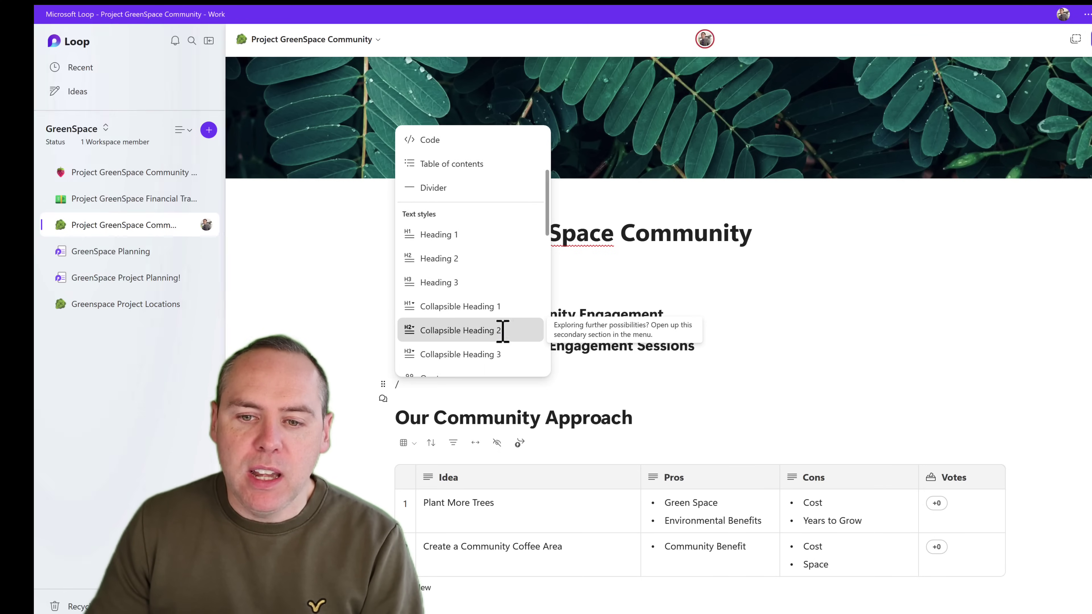
left_click(500, 332)
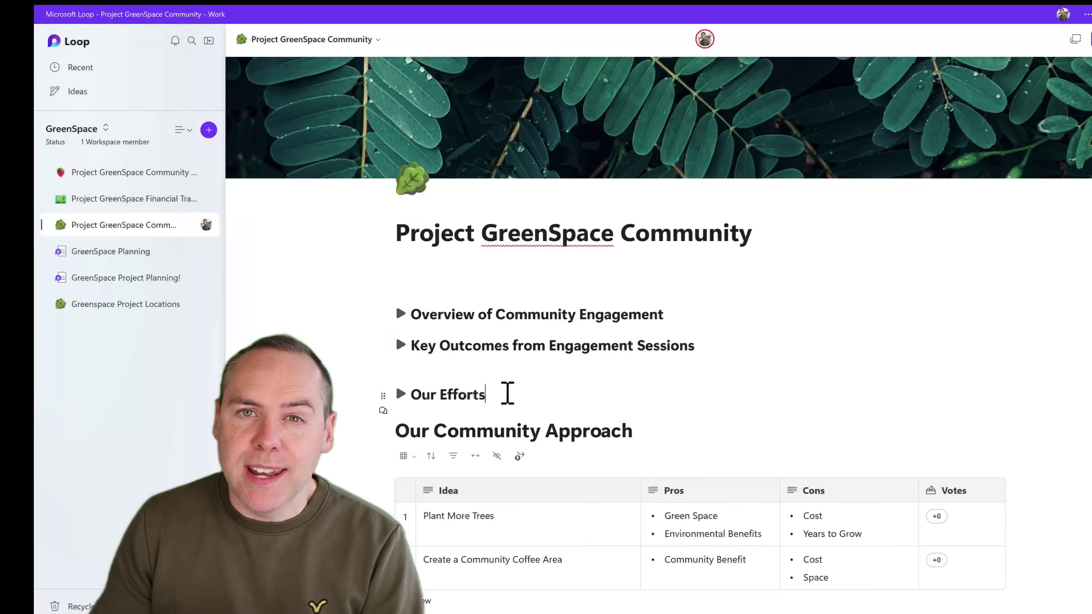
Add the paragraph beginning "The journey began with a series of community workshops" inside the "Our Efforts" section, and toggle the section.
key("Return")
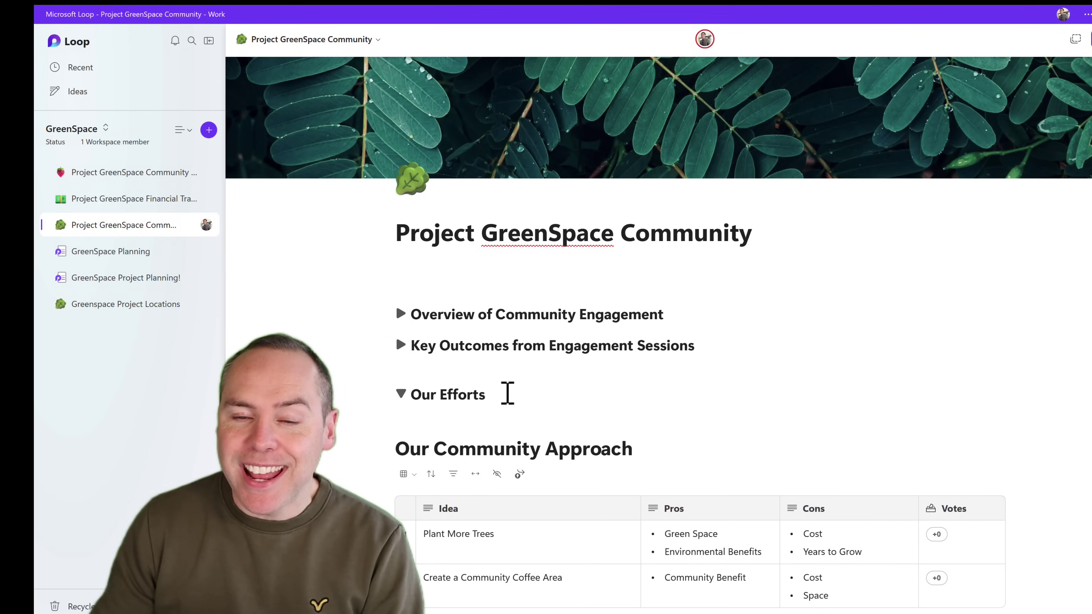
type("The journey began with a series of community workshops designed to open dialogue and invite suggestions from all age groups. From the youngest participants, who envisioned vibrant play areas, to older residents advocating for peaceful green corners for relaxation and socializing, the diversity of ideas was both inspiring and enlightening. Each workshop was a testament to the community's commitment to transforming their environment into a haven of biodiversity and wellbeing.")
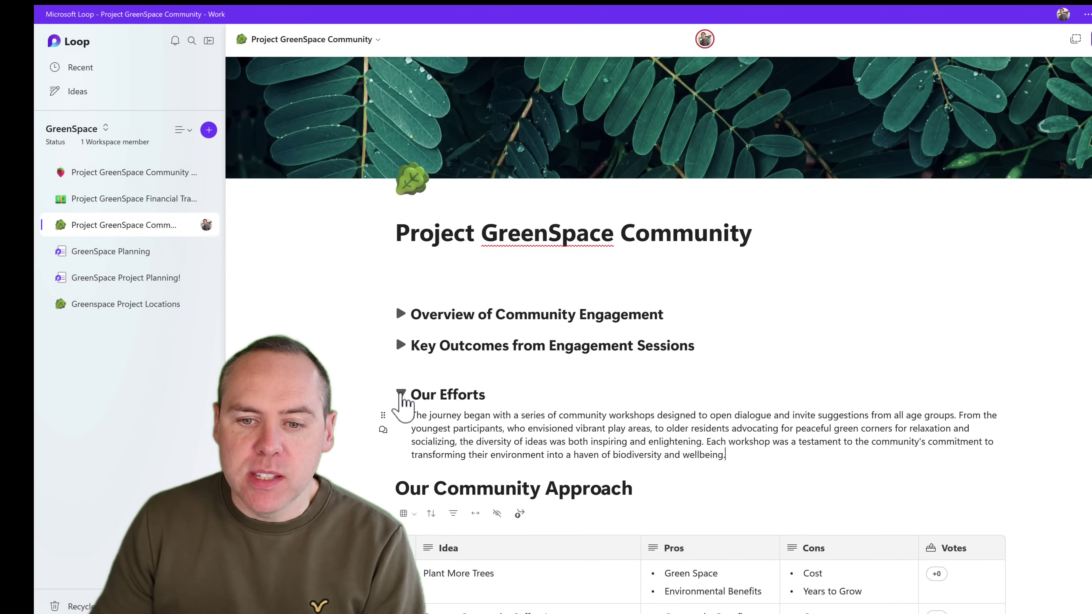
left_click(400, 393)
left_click(400, 393)
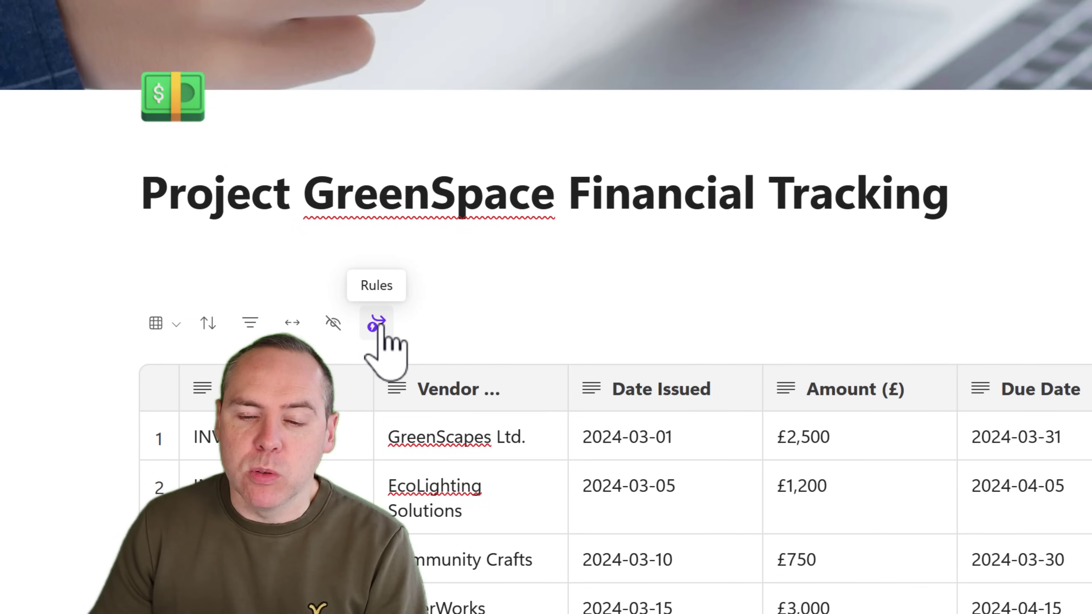
Define a rule for the financial tracking table that sends a message on chat when Status contains "For Payment".
left_click(381, 327)
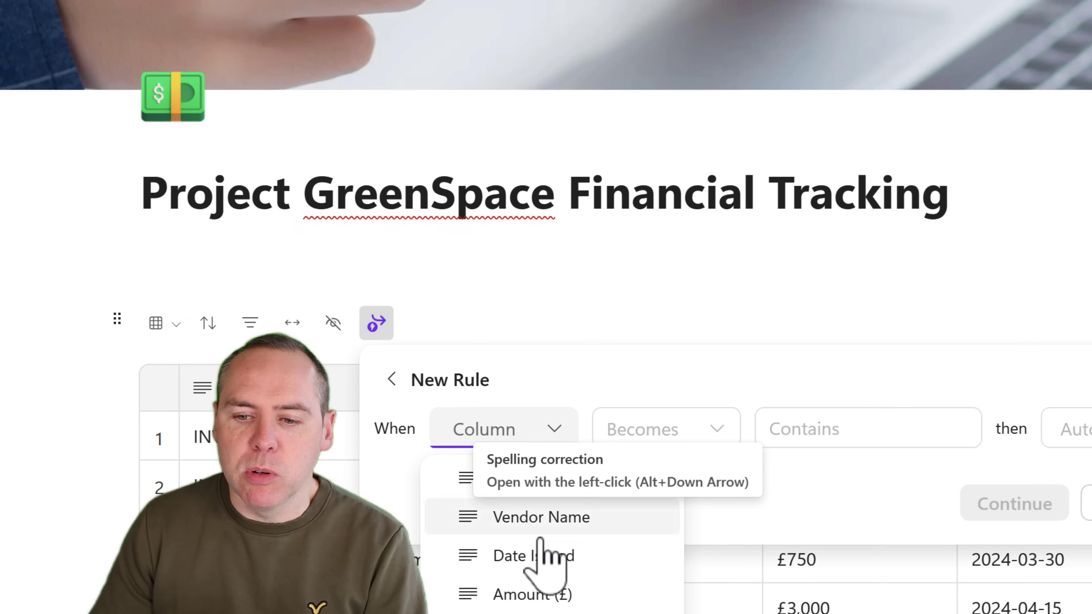
left_click(533, 611)
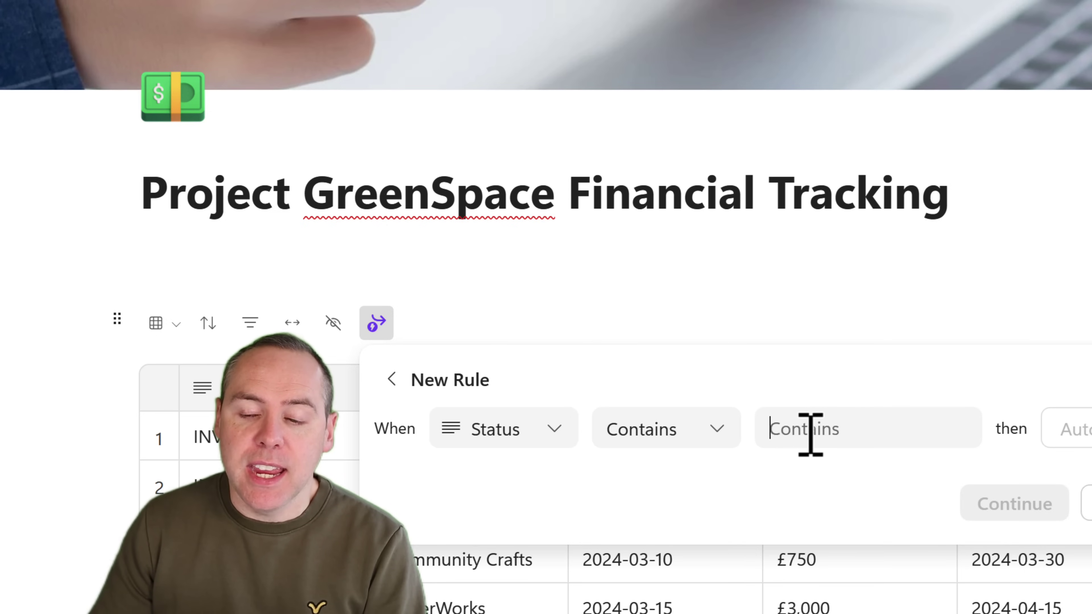
type("For Payment")
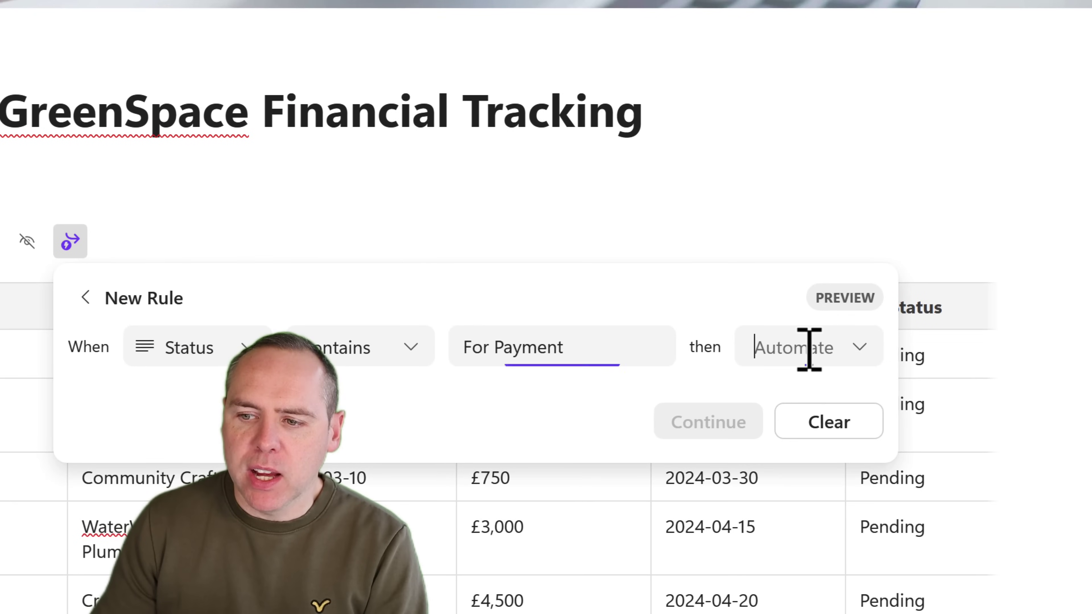
left_click(808, 348)
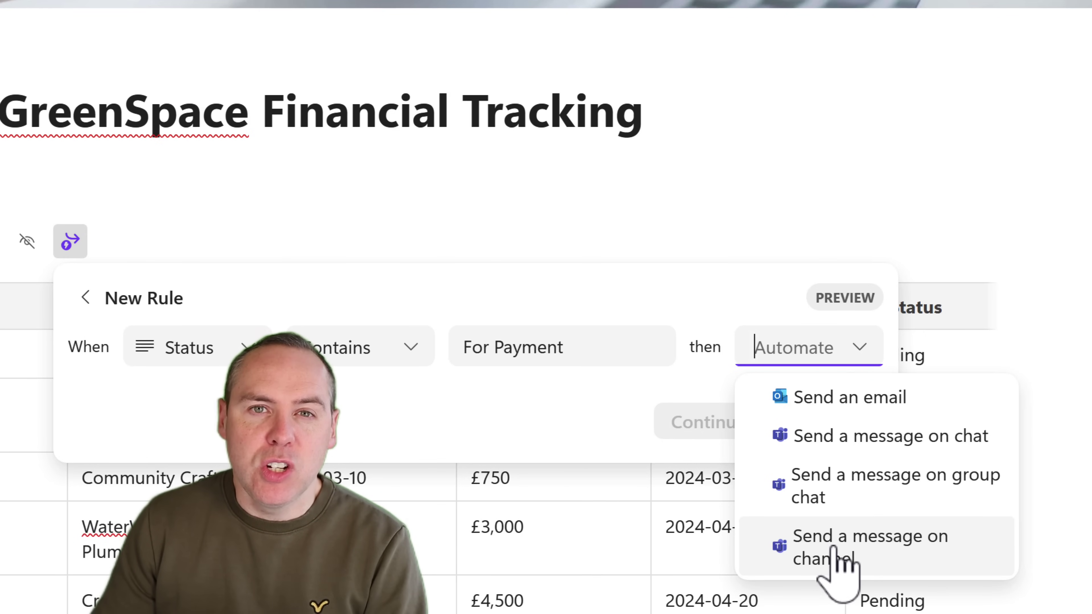
left_click(844, 443)
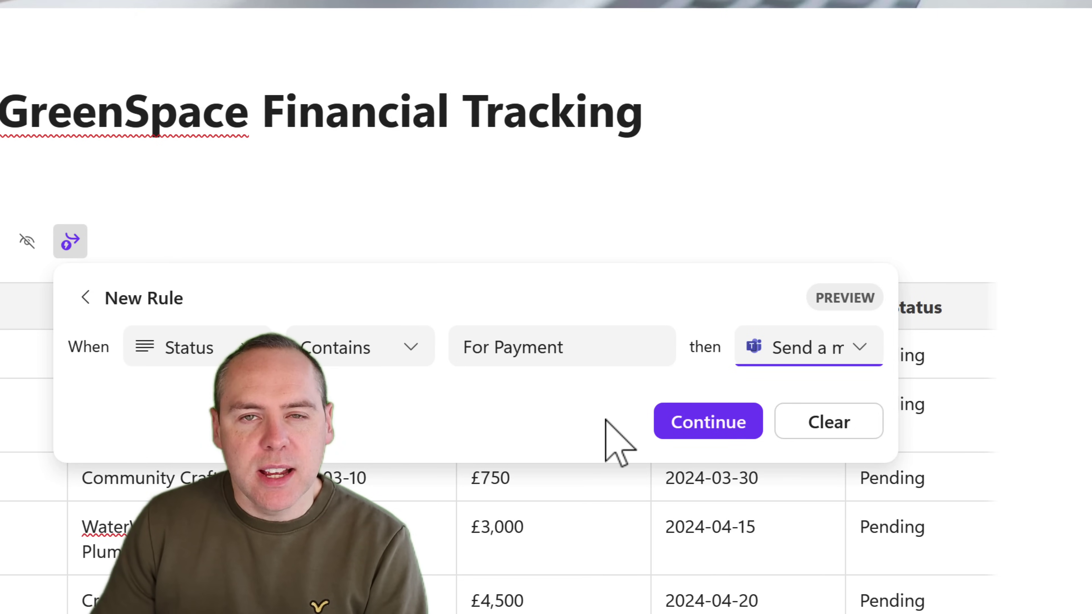
left_click(709, 424)
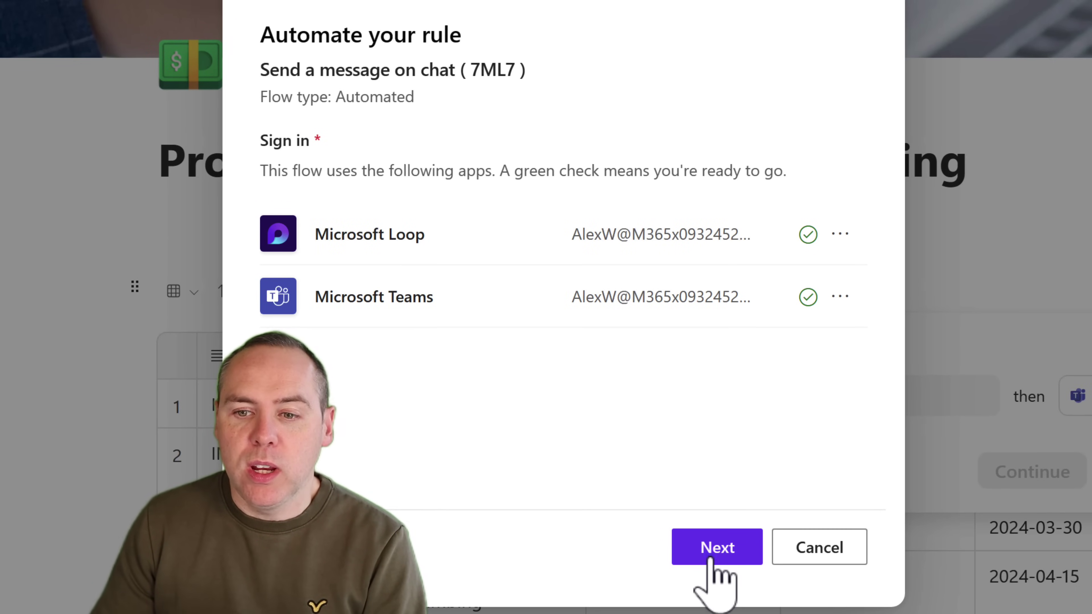
Accept the connected apps for the rule's flow, choose the colleague as Microsoft Teams recipient, and create the flow.
left_click(714, 559)
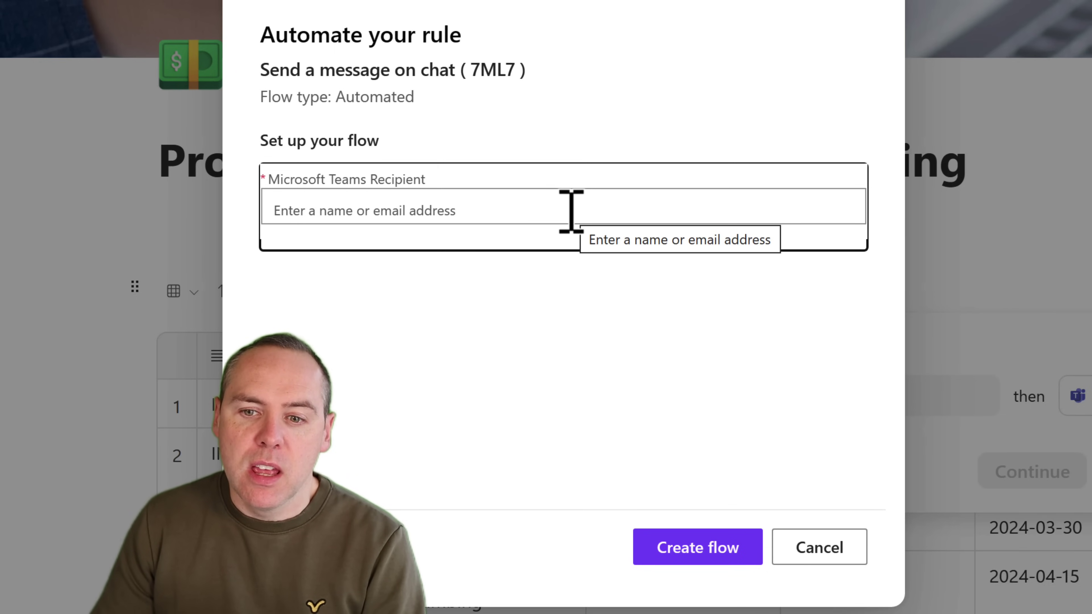
left_click(571, 211)
type("megan")
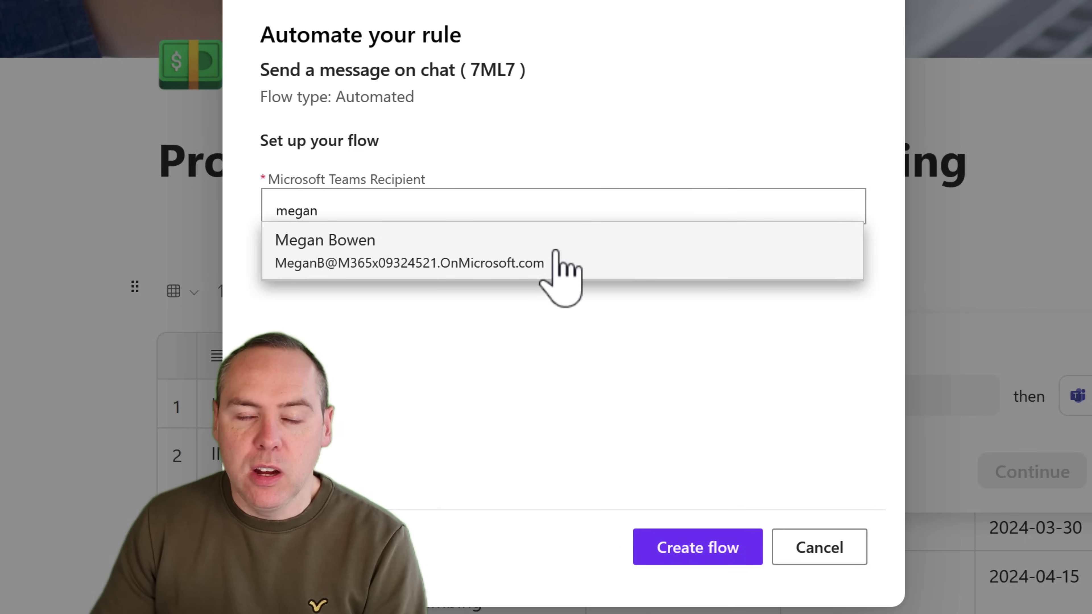
left_click(558, 271)
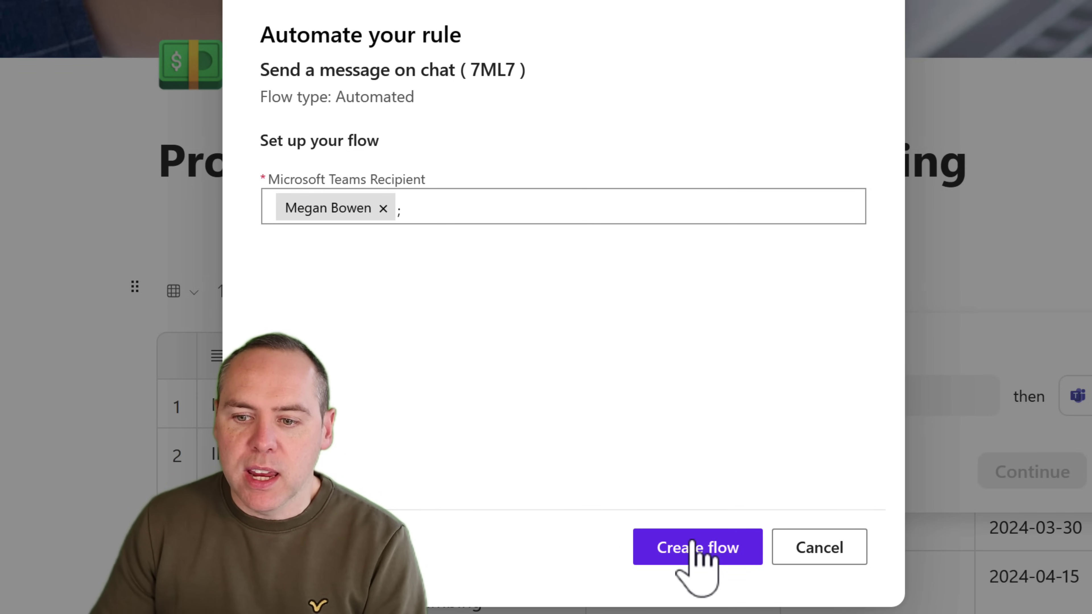
left_click(696, 546)
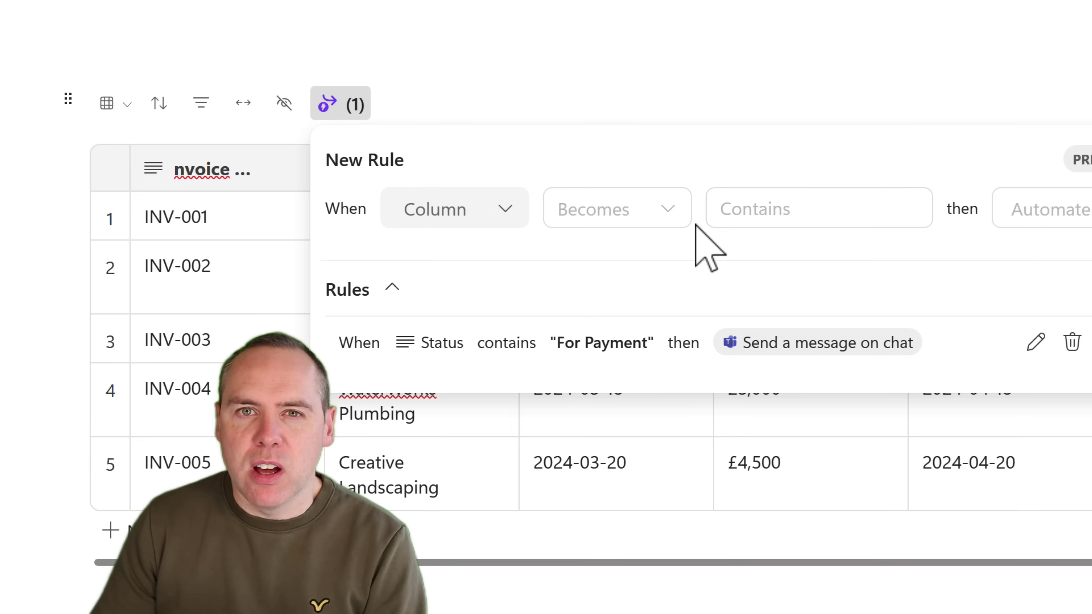
Define a second rule for the financial tracking table that sends an email when Status contains "For Payment".
left_click(468, 210)
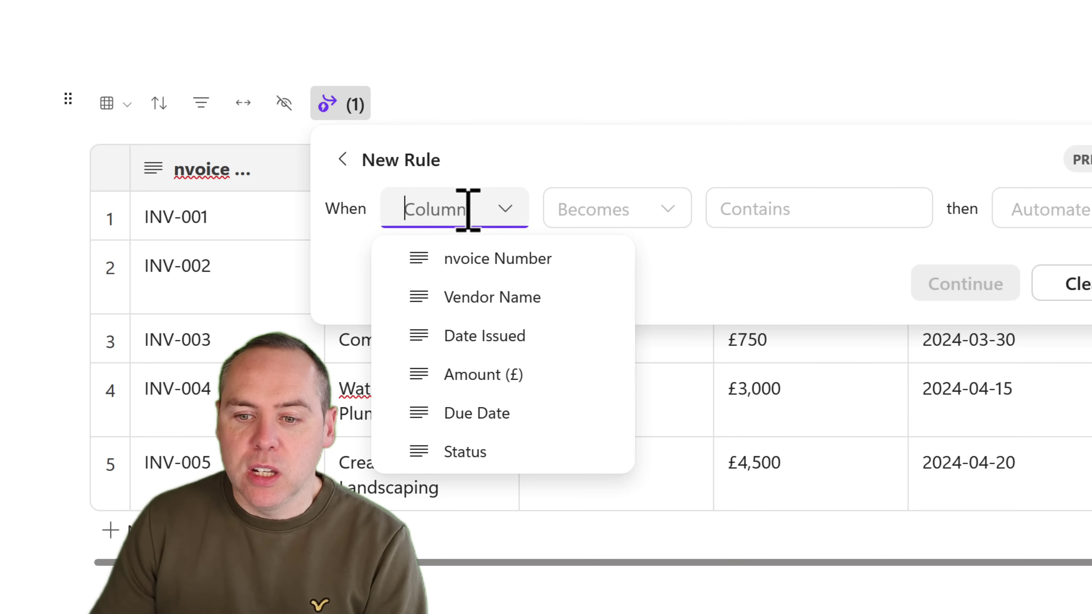
left_click(490, 452)
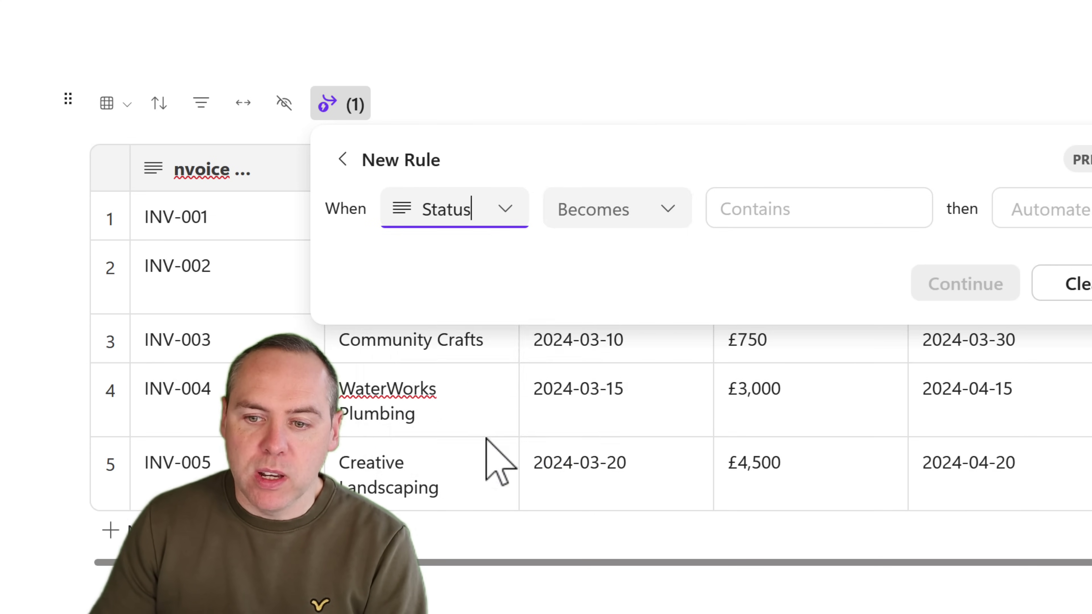
left_click(607, 214)
left_click(622, 259)
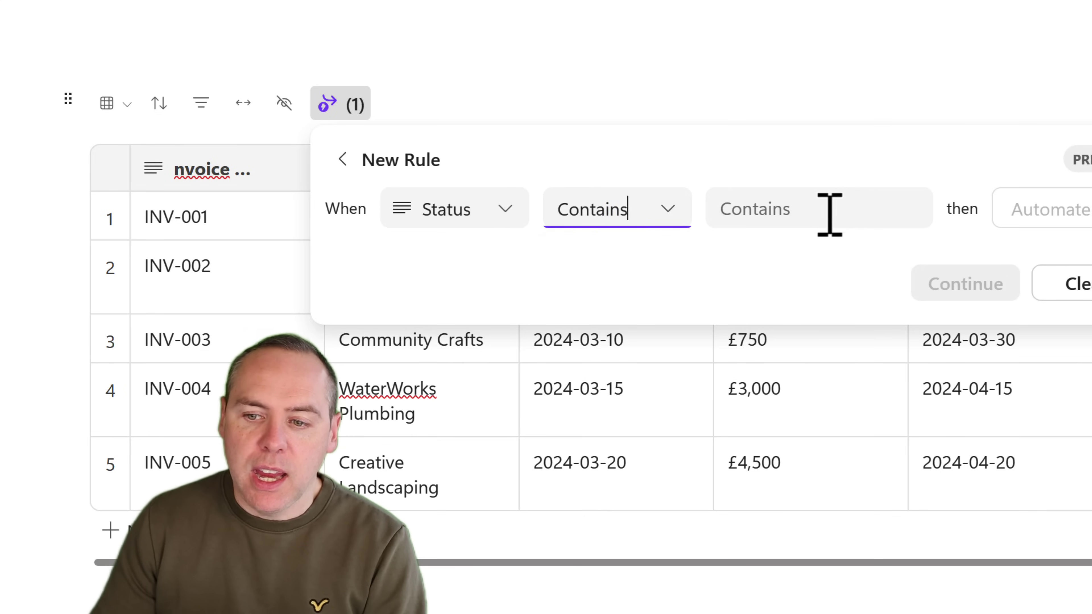
left_click(849, 210)
type("For Paymet")
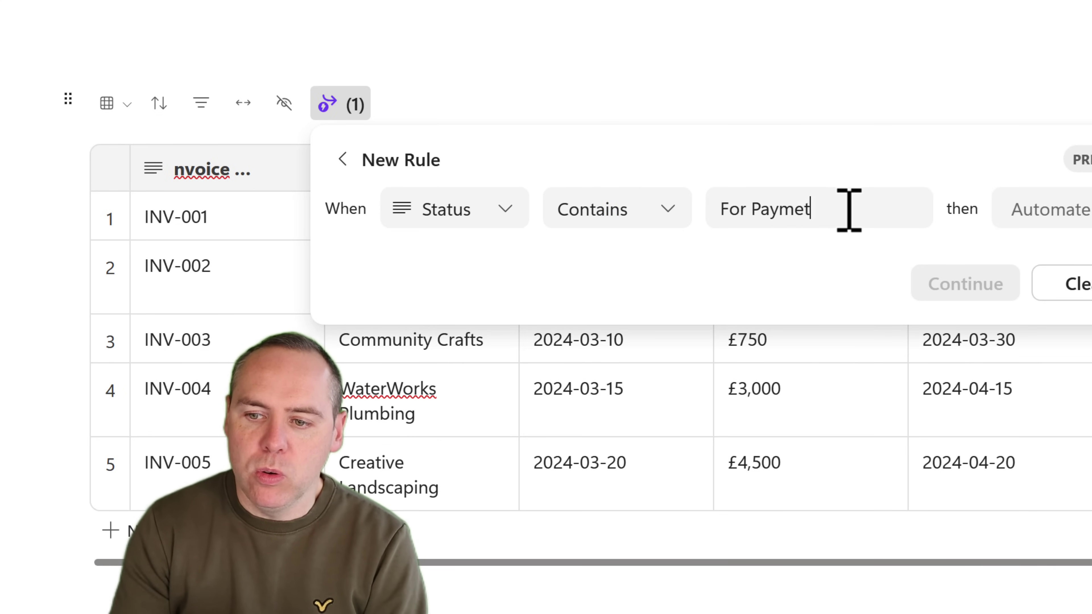
key("BackSpace")
type("nt")
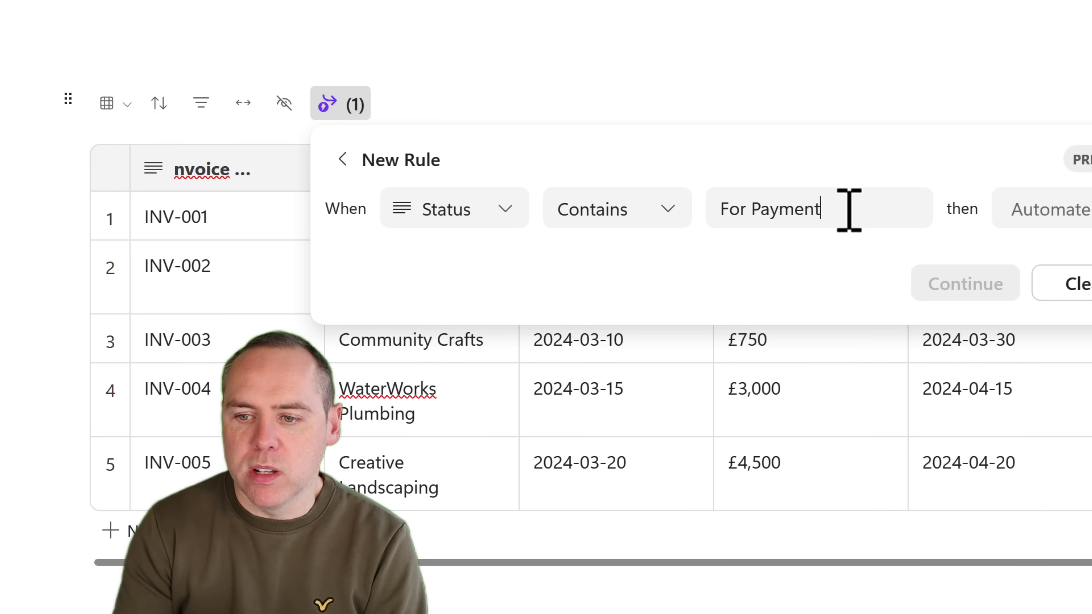
left_click(924, 213)
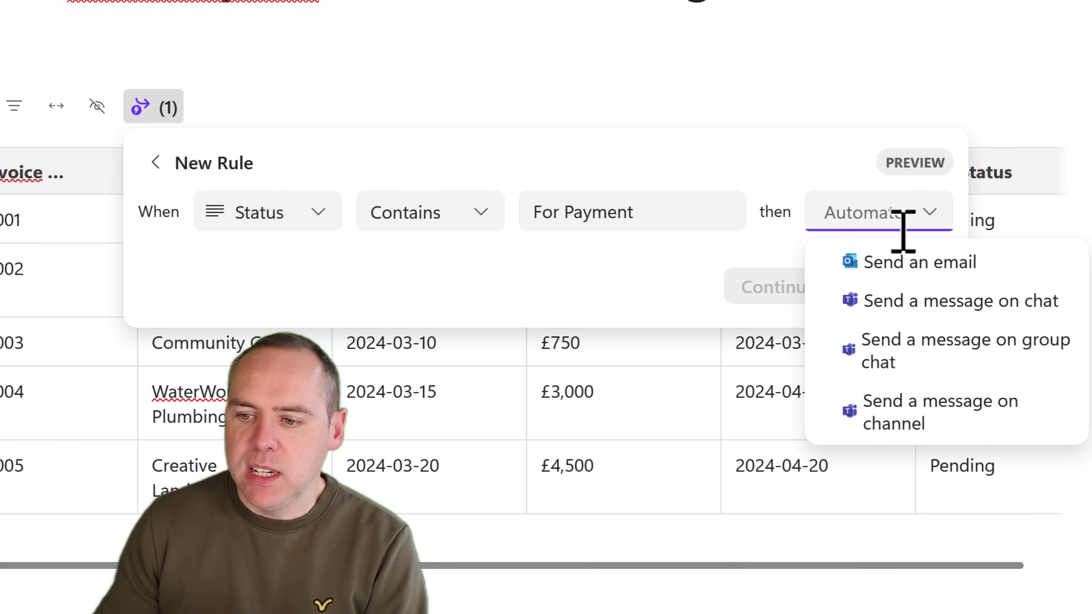
left_click(911, 262)
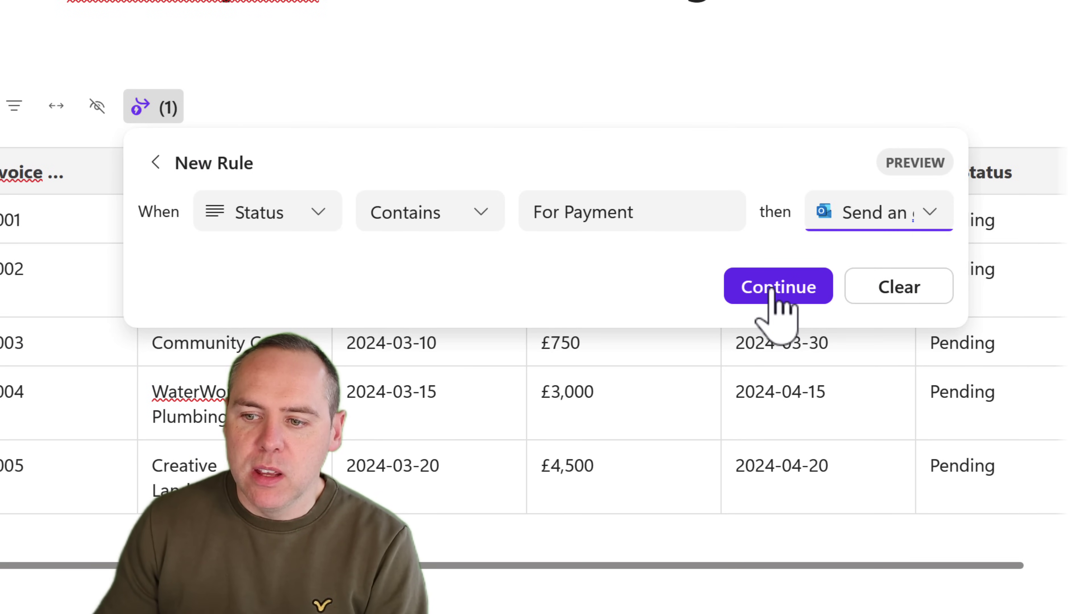
left_click(770, 289)
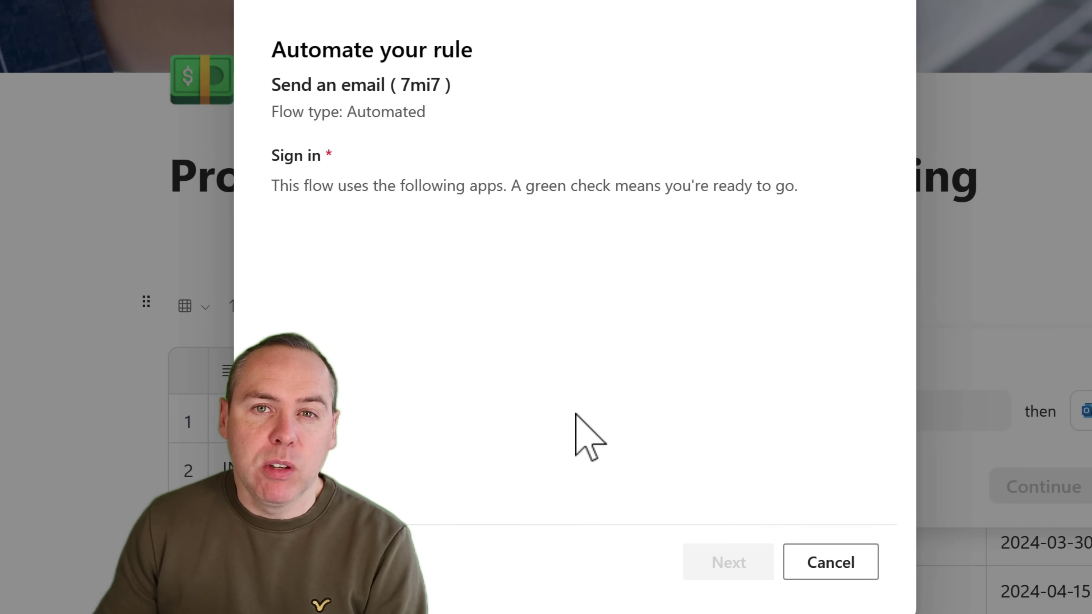
Create the email flow with the colleague as recipient and the subject "An Invoice Has Been Approved for Project GreenSpace", and close the rules.
left_click(726, 561)
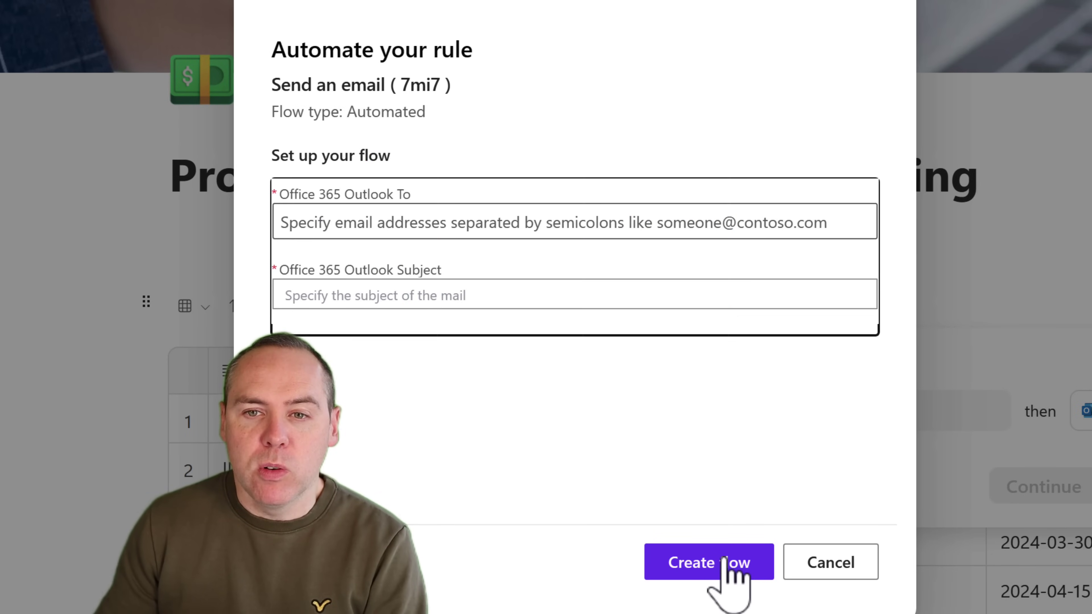
left_click(520, 222)
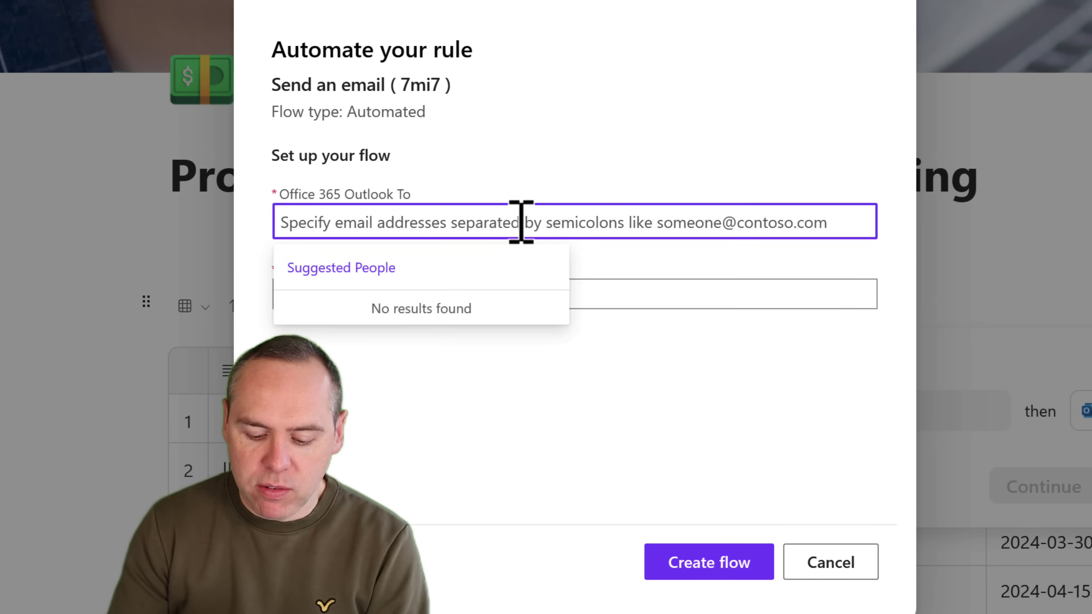
type("megan")
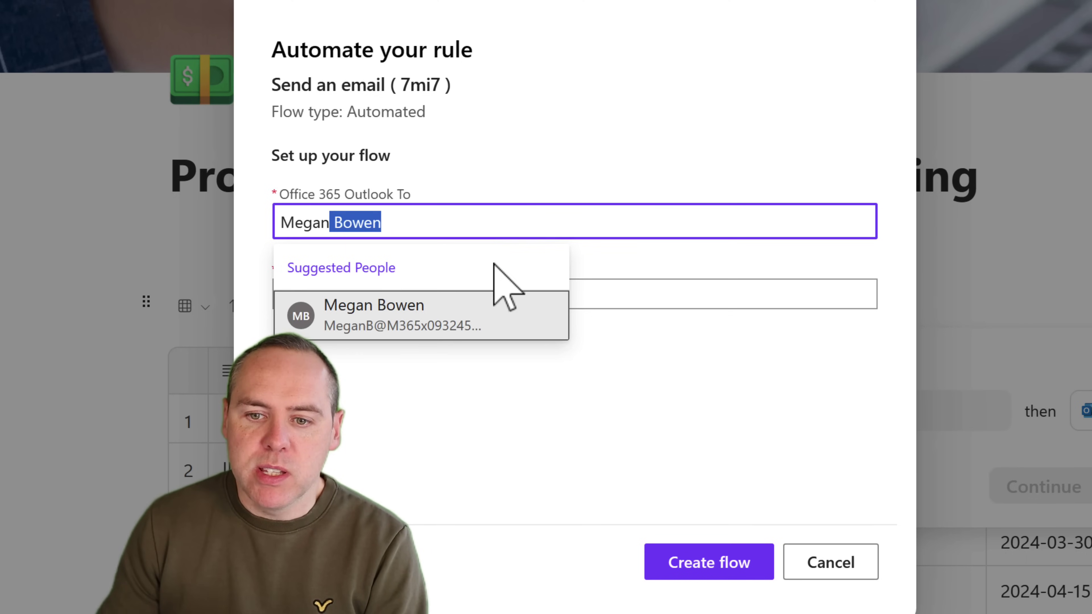
left_click(473, 317)
left_click(517, 295)
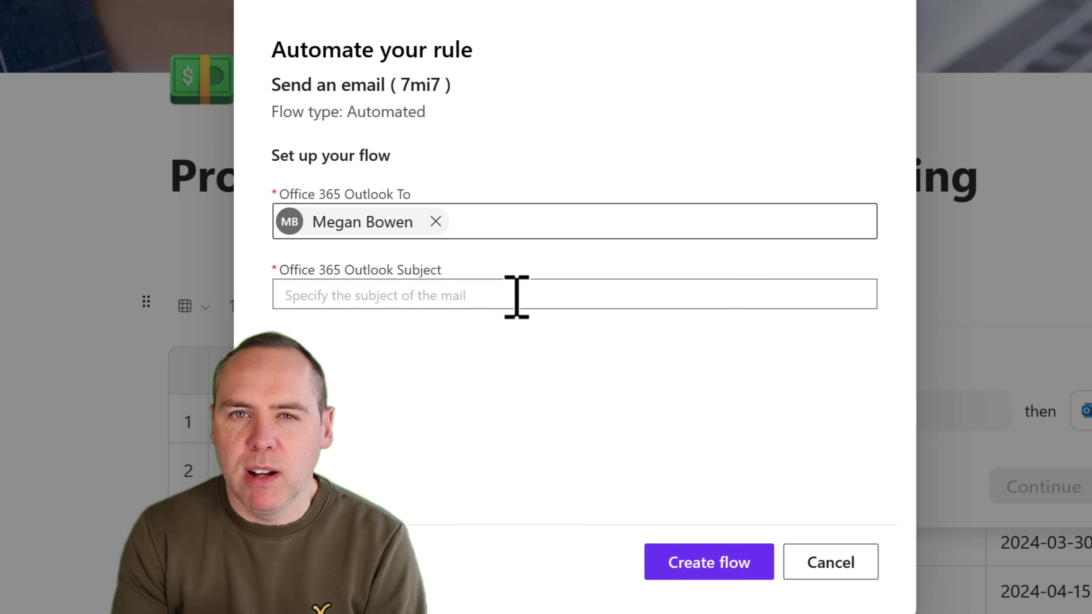
type("An Invoice Has Been Approved for Project GreenSpace")
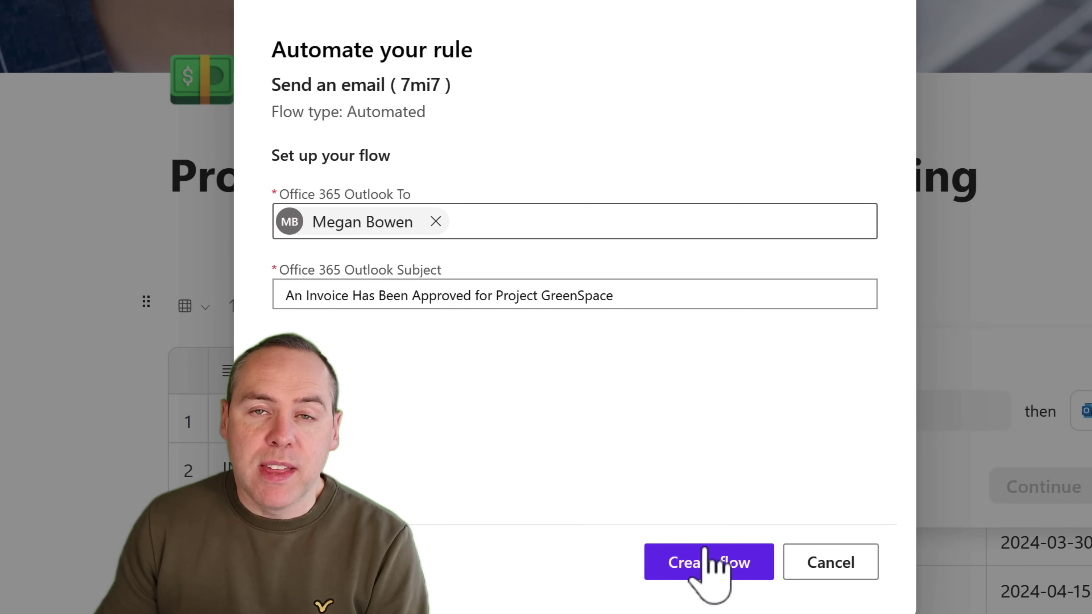
left_click(704, 561)
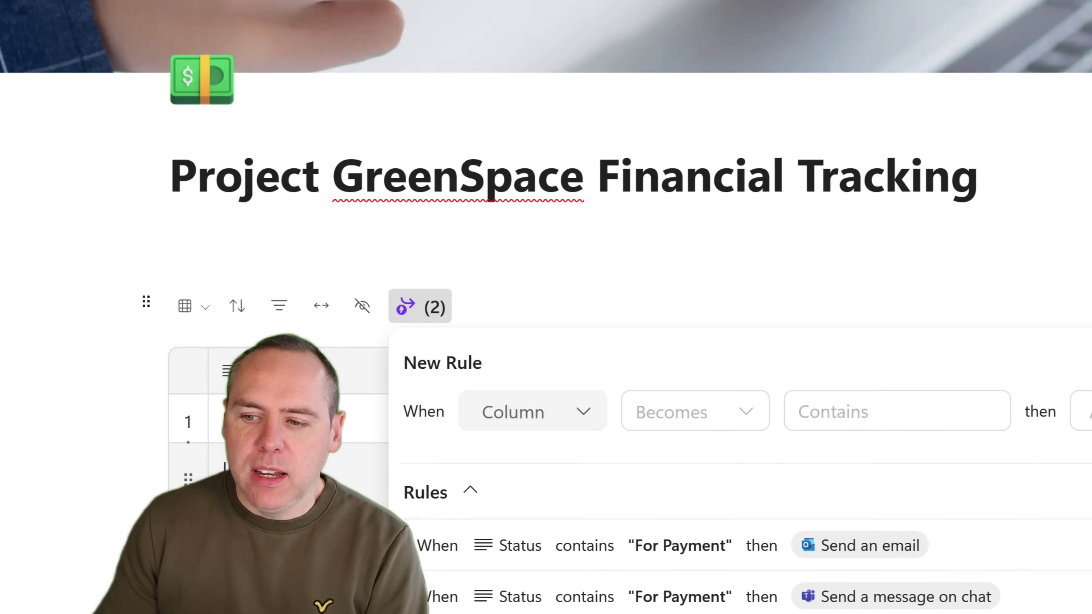
key("Escape")
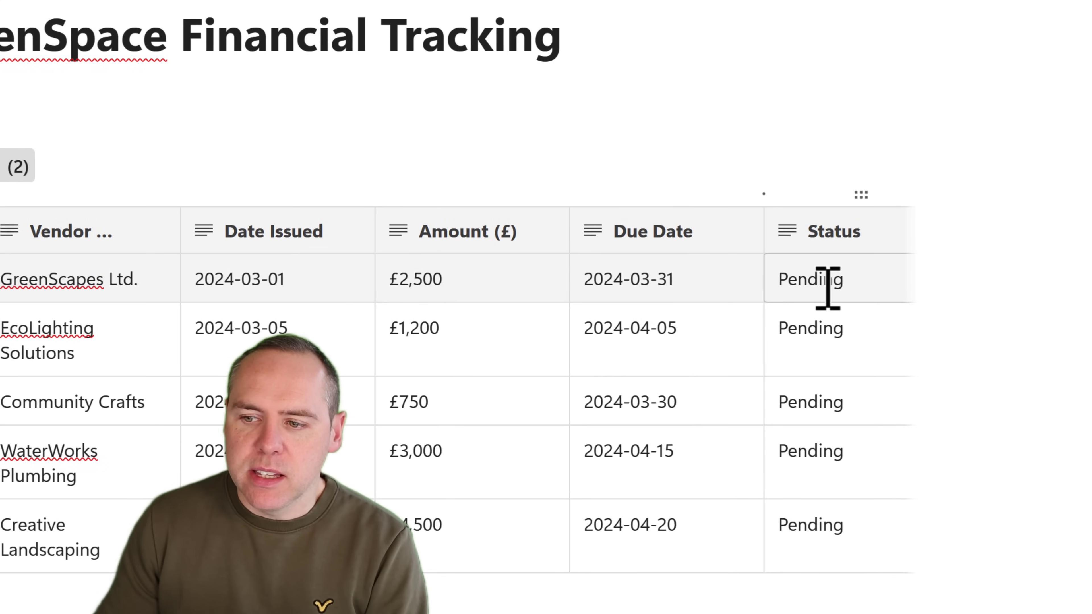
Set the Status of the GreenScapes Ltd. and EcoLighting Solutions invoices to "For Payment".
left_click(826, 280)
double_click(788, 281)
type("For Payment")
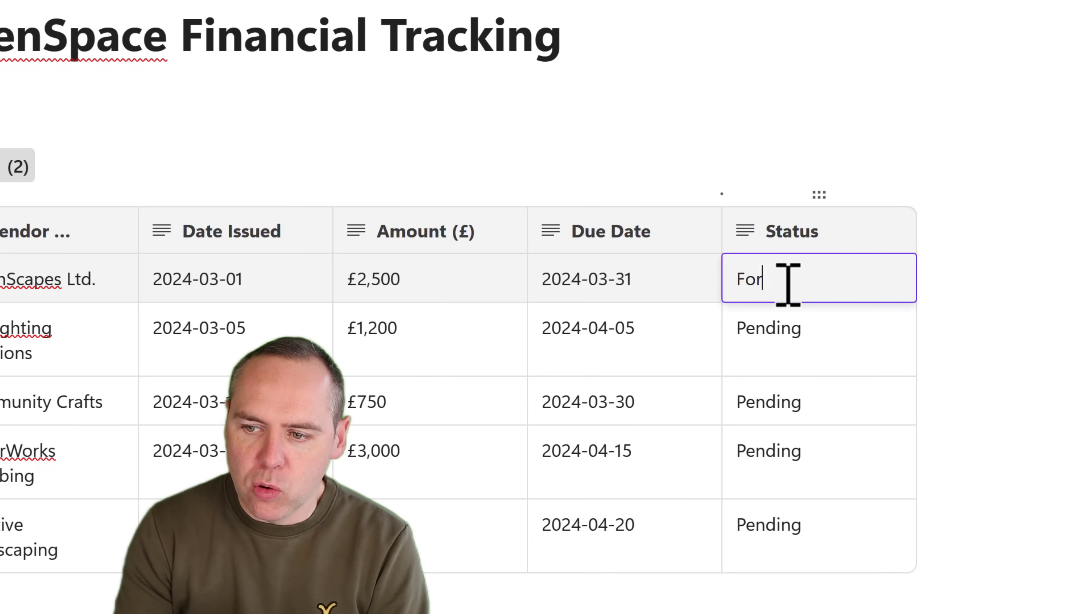
left_click(780, 325)
double_click(780, 325)
type("For Payment")
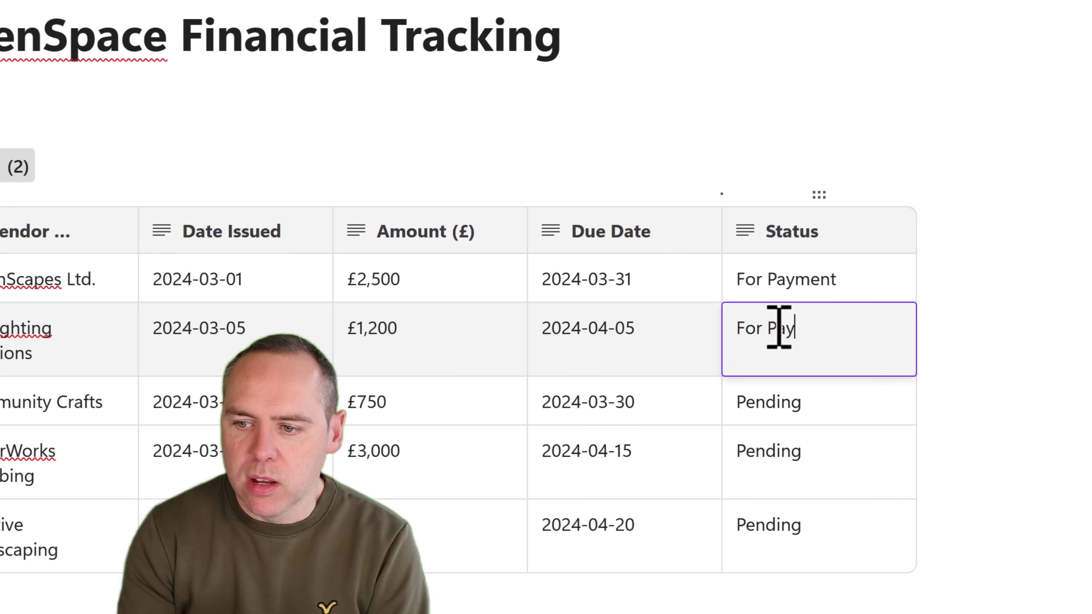
left_click(982, 334)
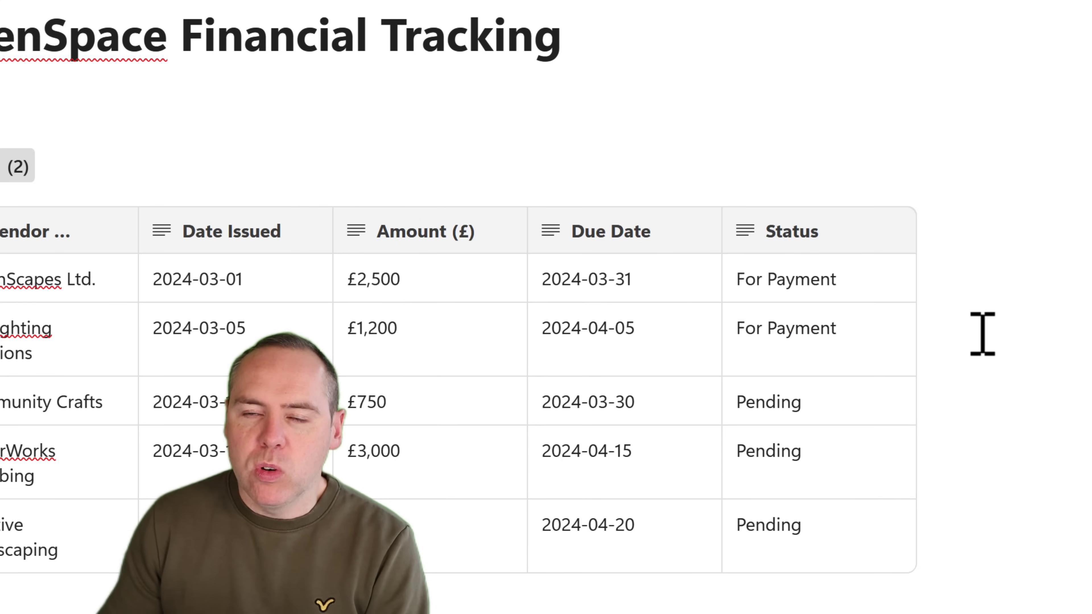
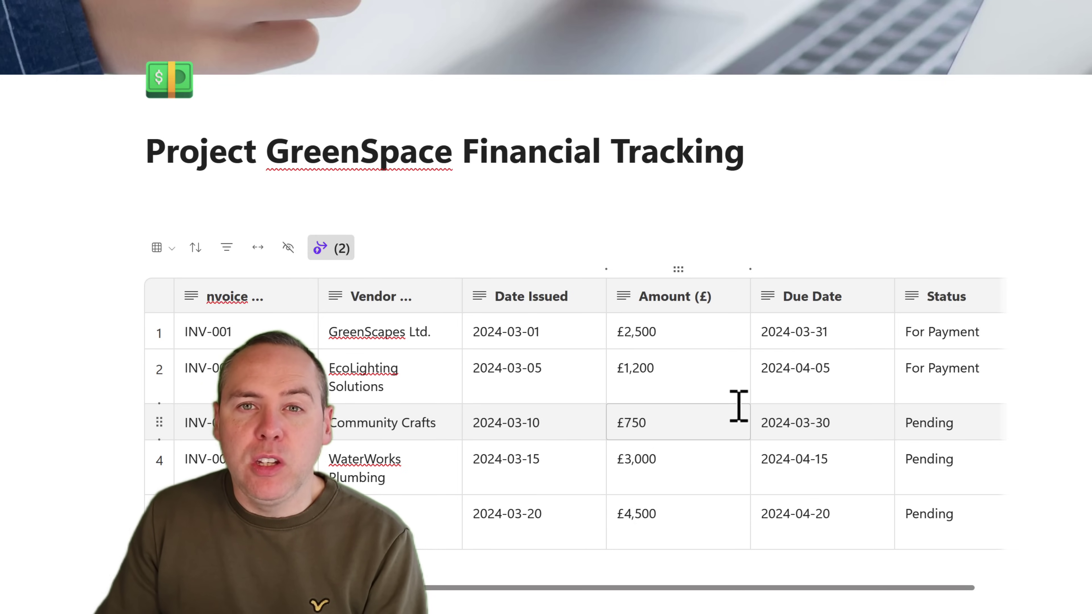
Add a column after Status and start a new label group as its column type.
scroll(739, 406, "right", 1)
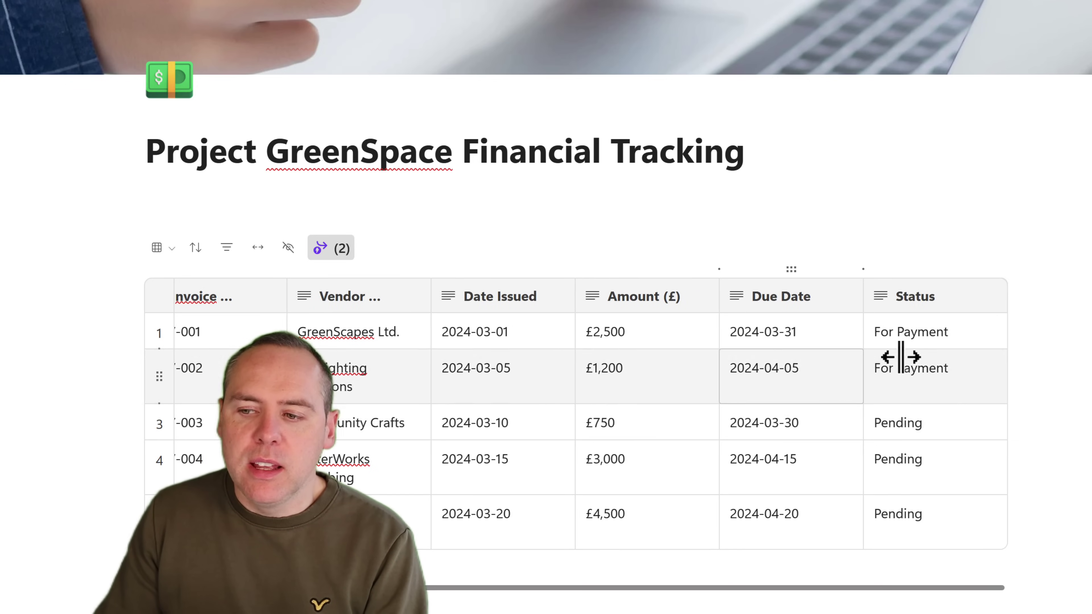
left_click(1001, 269)
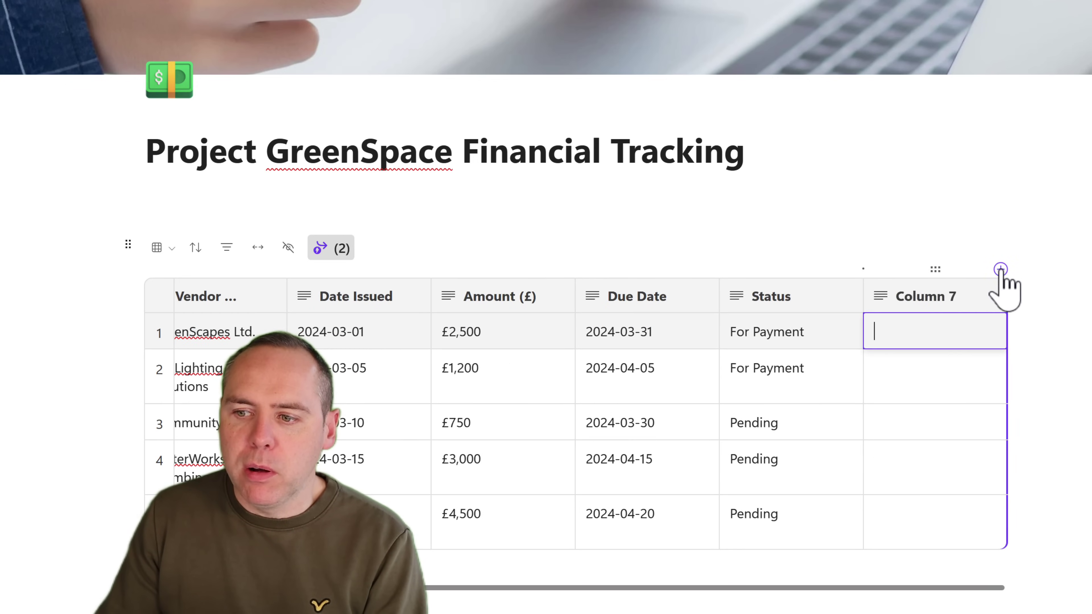
left_click(941, 296)
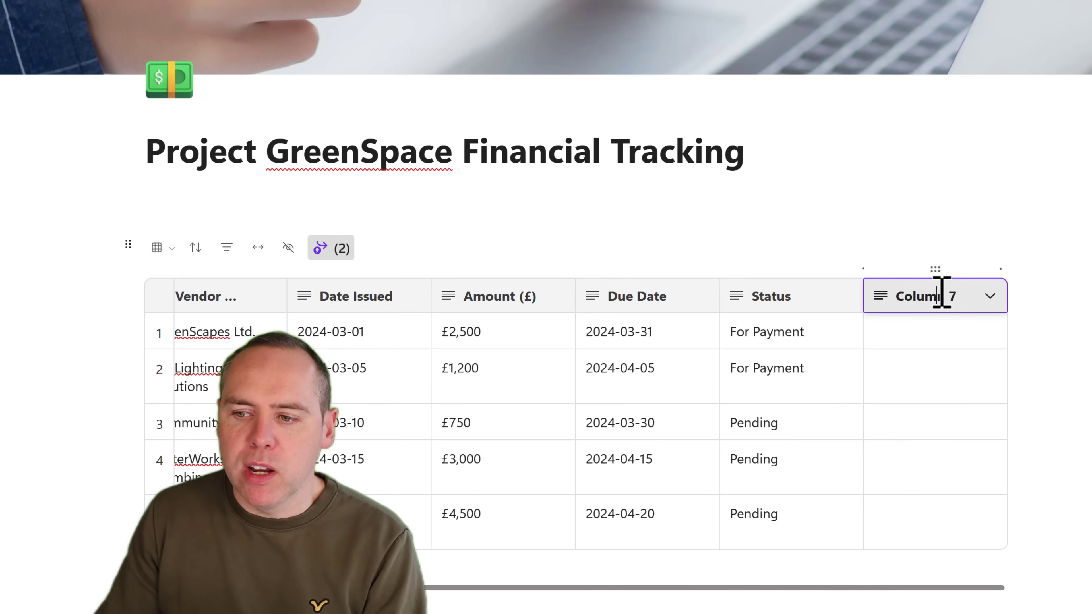
left_click(990, 296)
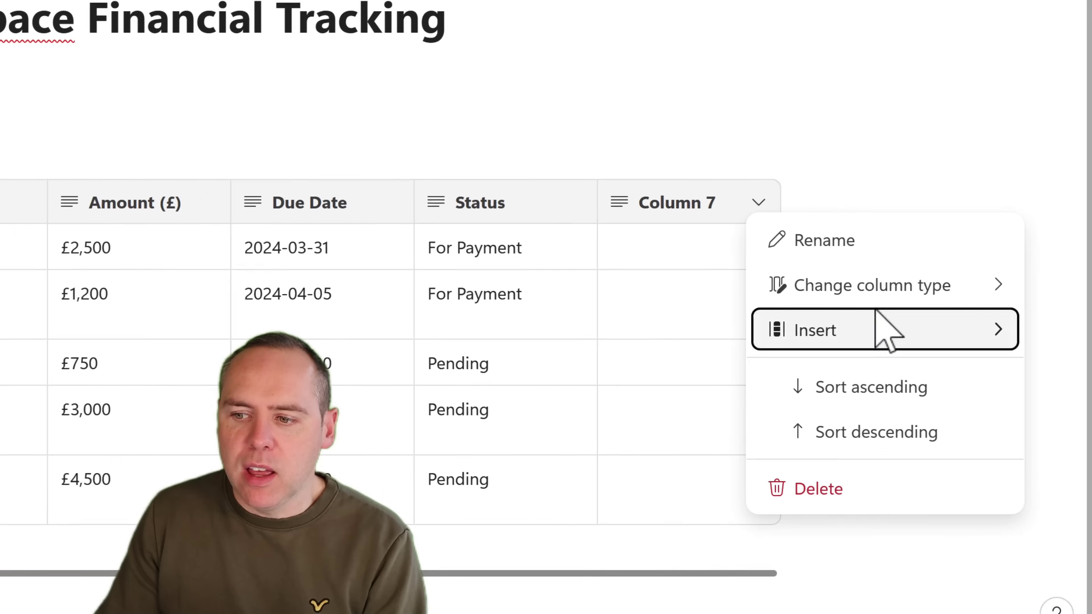
mouse_move(1062, 358)
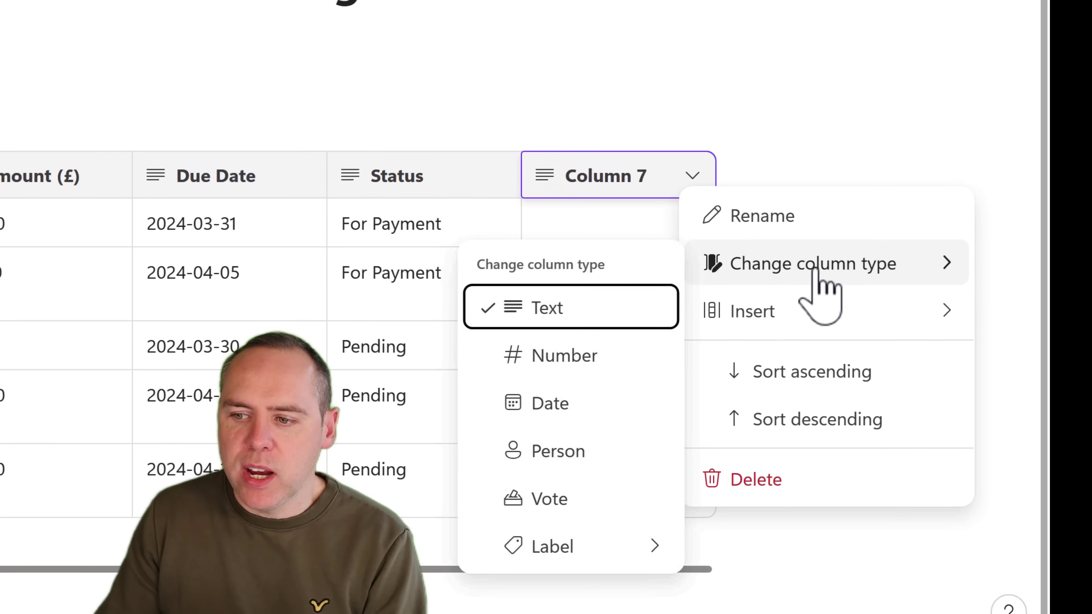
mouse_move(635, 557)
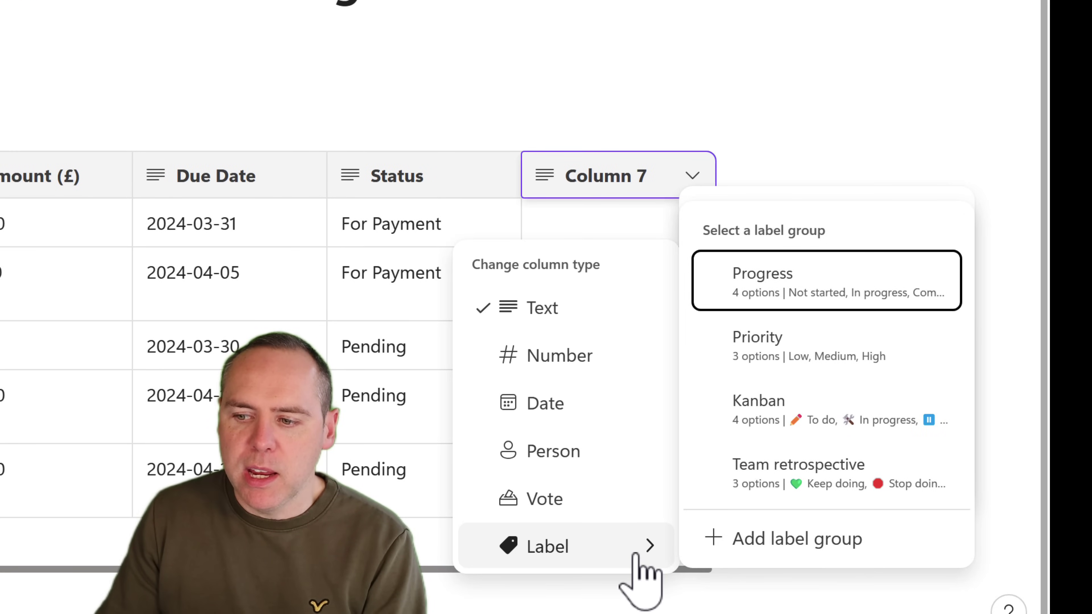
left_click(821, 553)
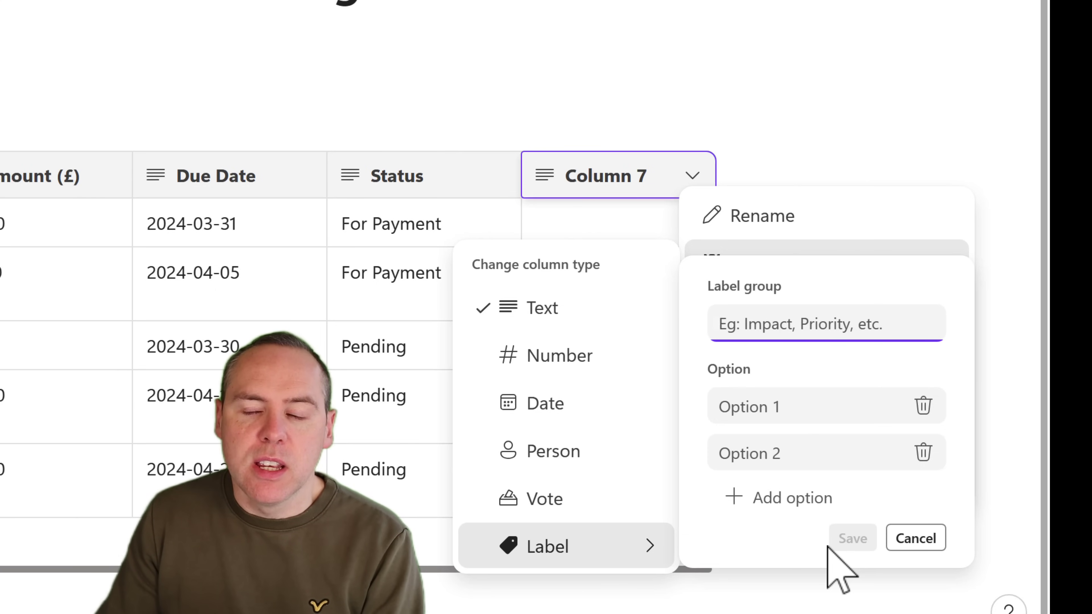
Name the label group "Payments", give it the options "Paid" and "Unpaid", and save it.
type("P")
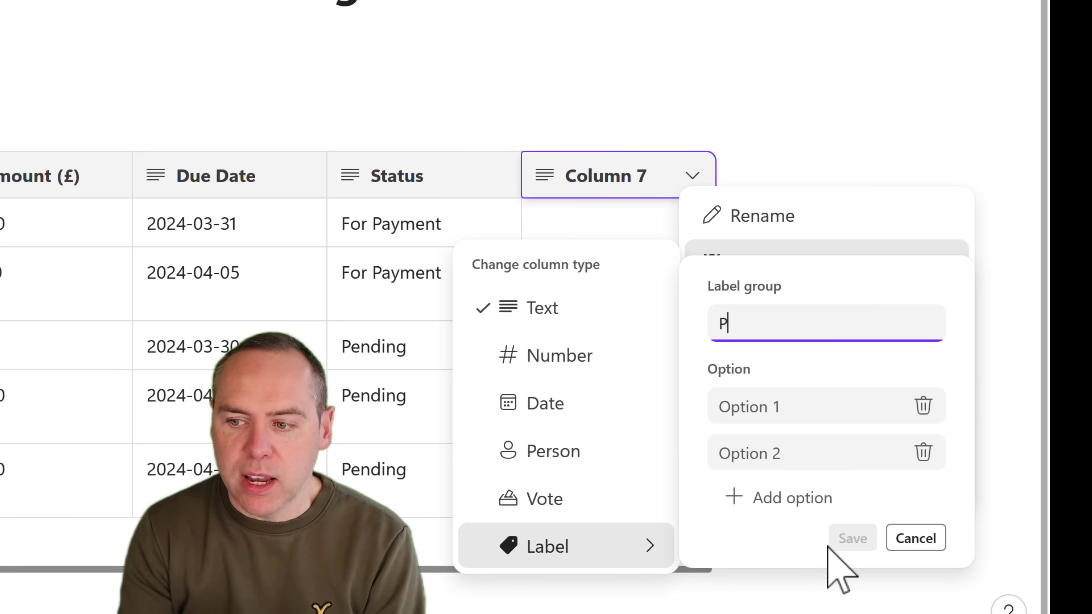
type("ayments")
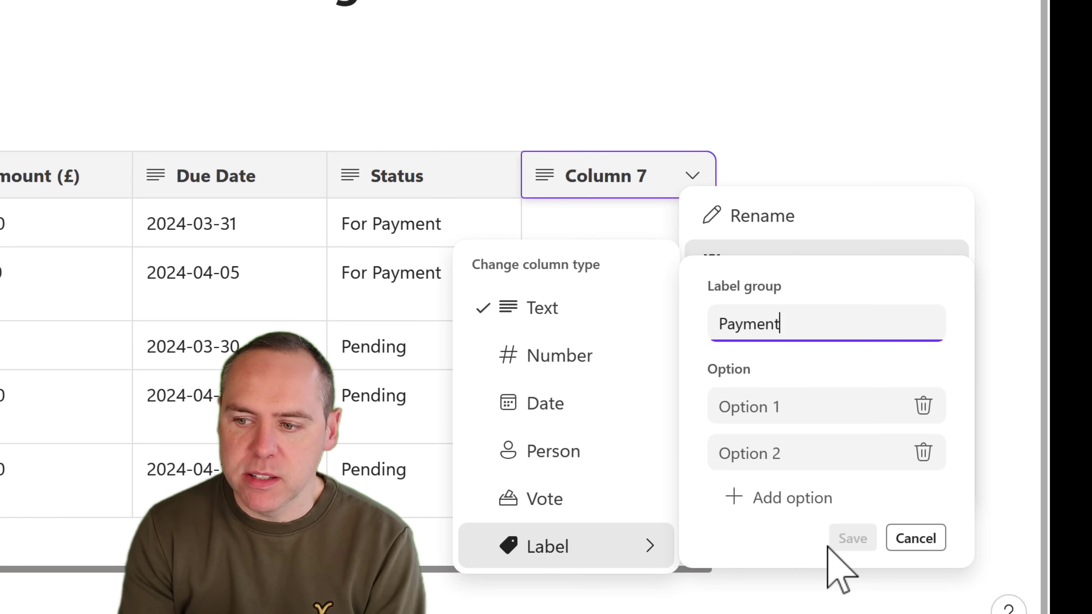
key("Tab")
type("Paid")
key("Tab")
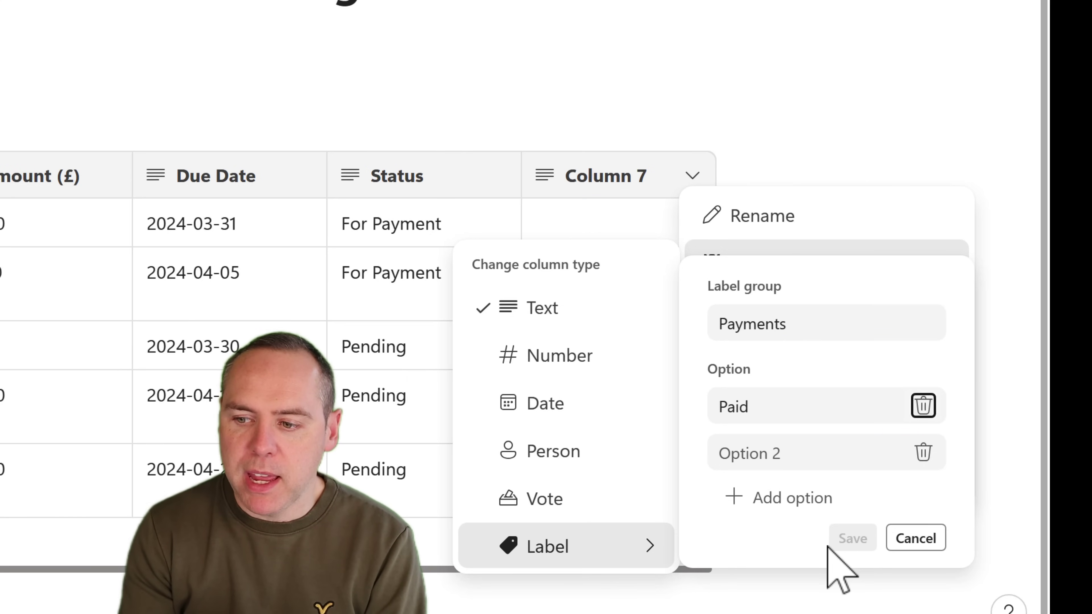
key("Tab")
type("Unpaid")
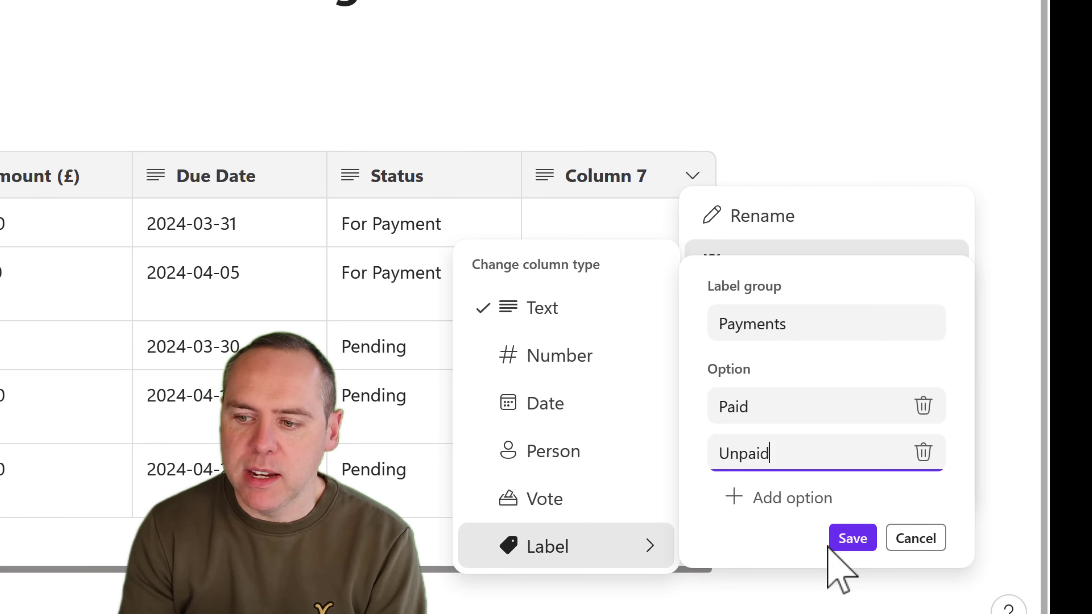
left_click(847, 542)
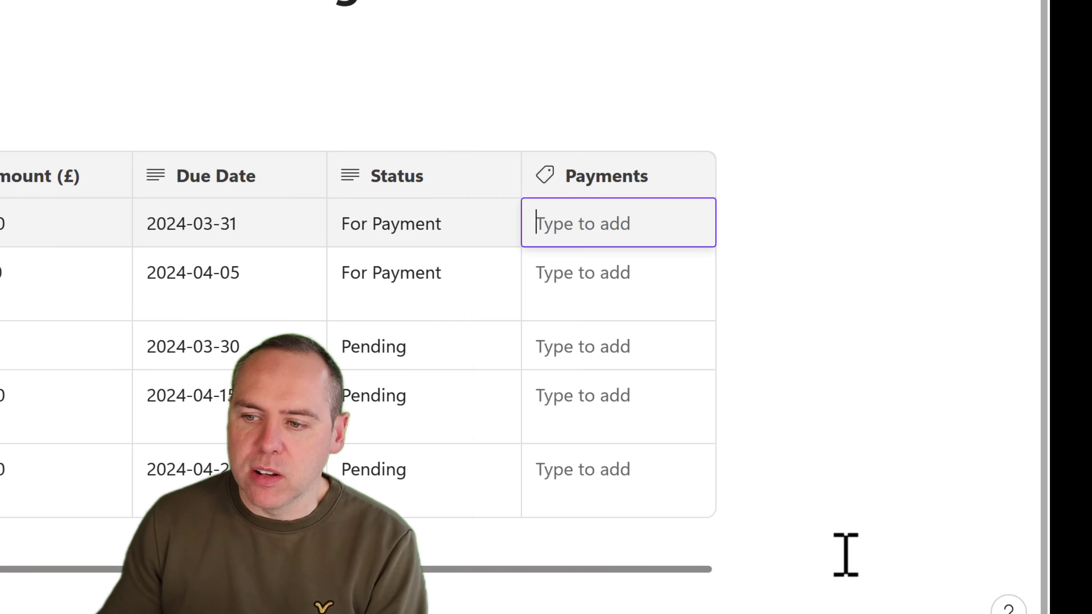
Set the Payments label to "Paid" for the two invoices whose Status is "For Payment".
left_click(570, 213)
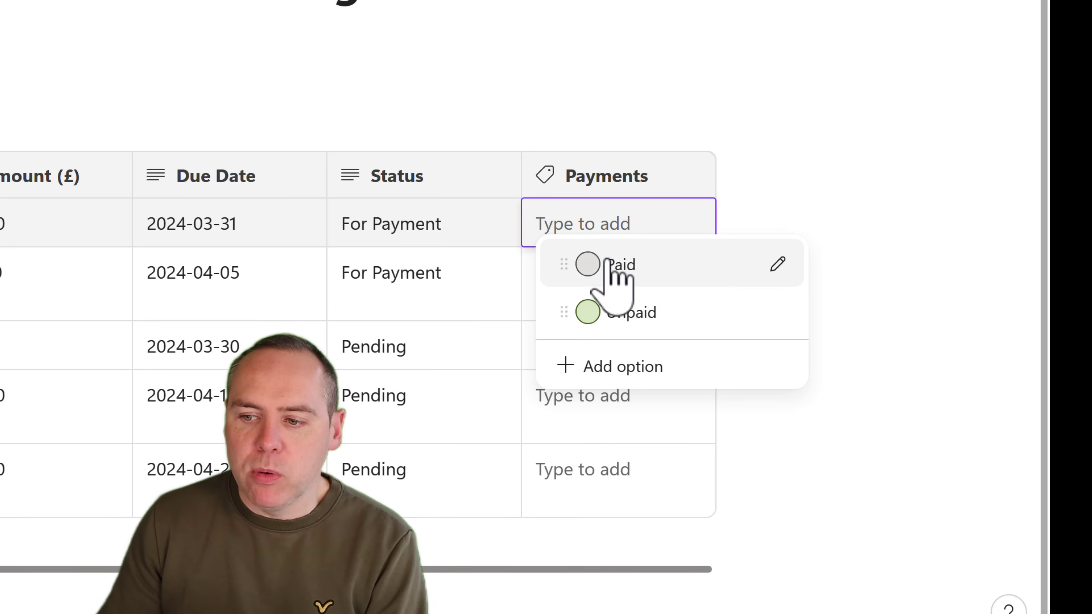
left_click(595, 272)
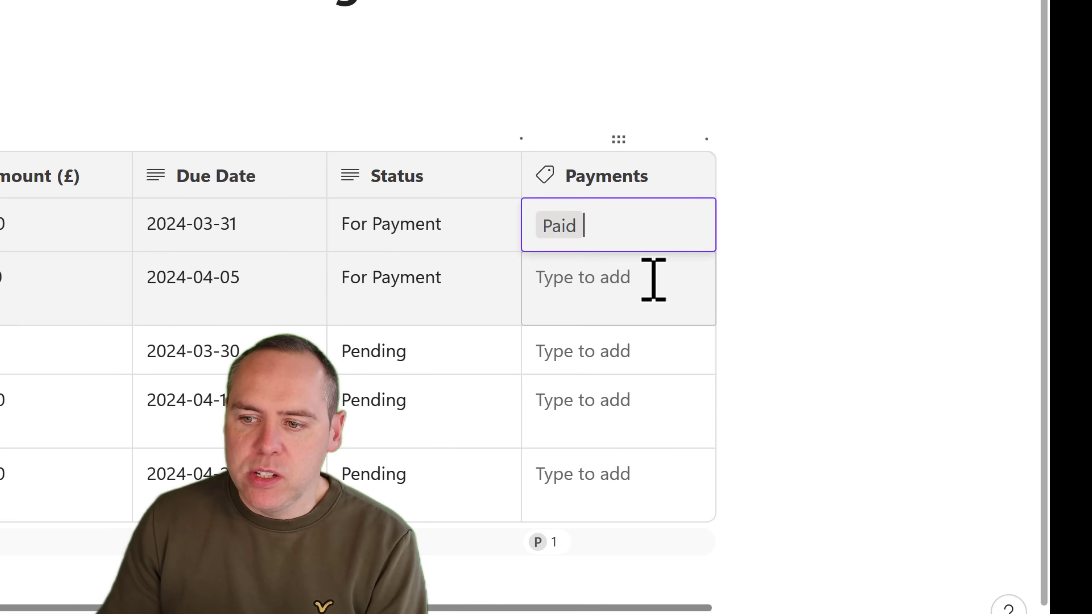
left_click(653, 281)
left_click(591, 319)
Set the Payments label to "Unpaid" for the three invoices whose Status is "Pending".
left_click(626, 349)
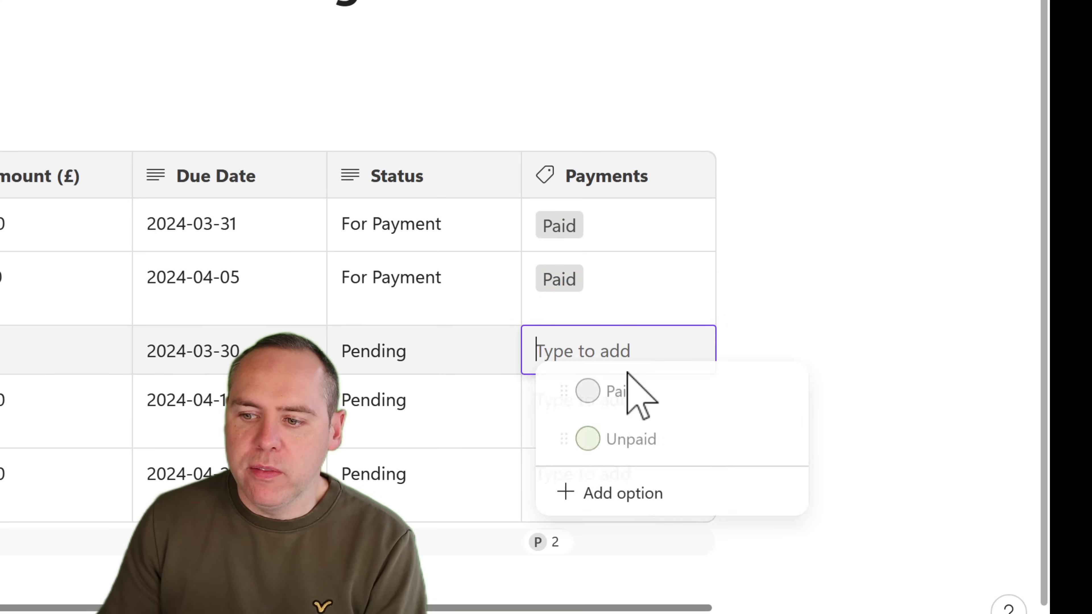
left_click(630, 439)
left_click(602, 409)
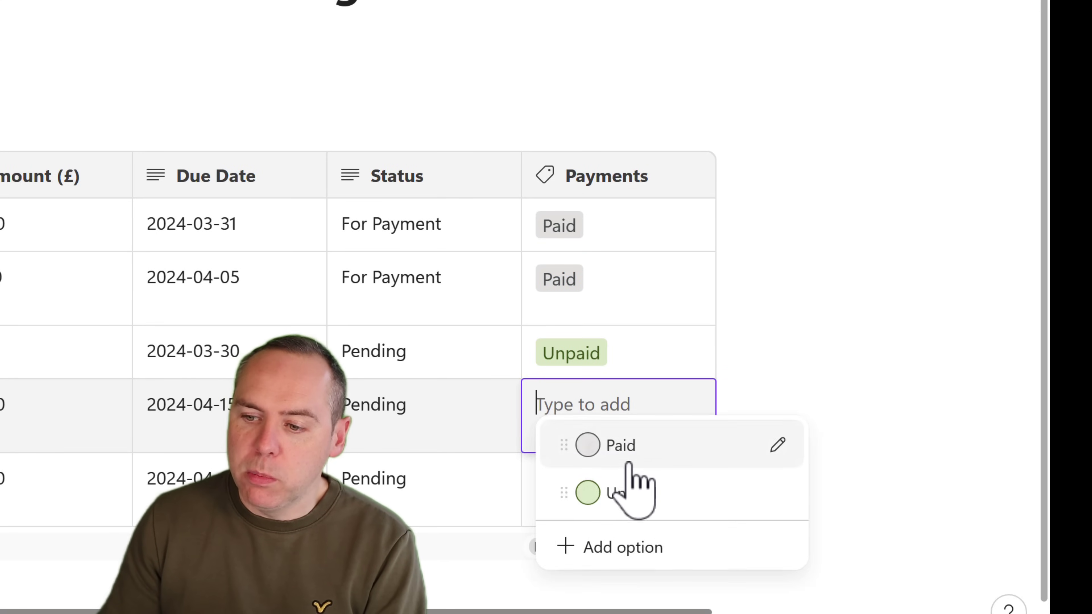
left_click(638, 494)
left_click(610, 488)
left_click(625, 566)
left_click(790, 439)
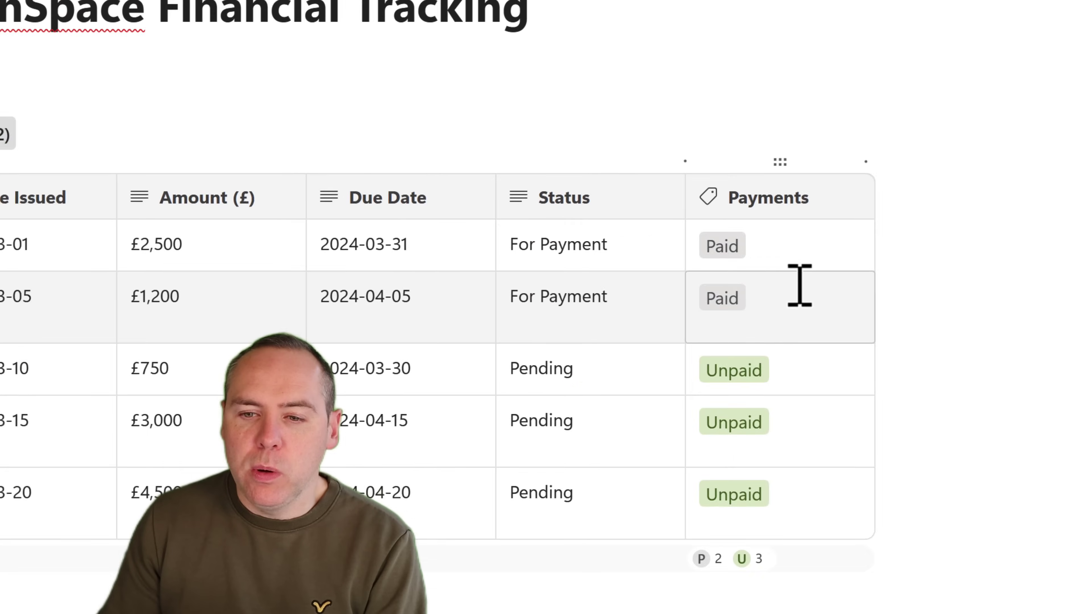
Show the invoices in Board view, move the INV-001 card to Unpaid, and look at its details.
left_click(162, 184)
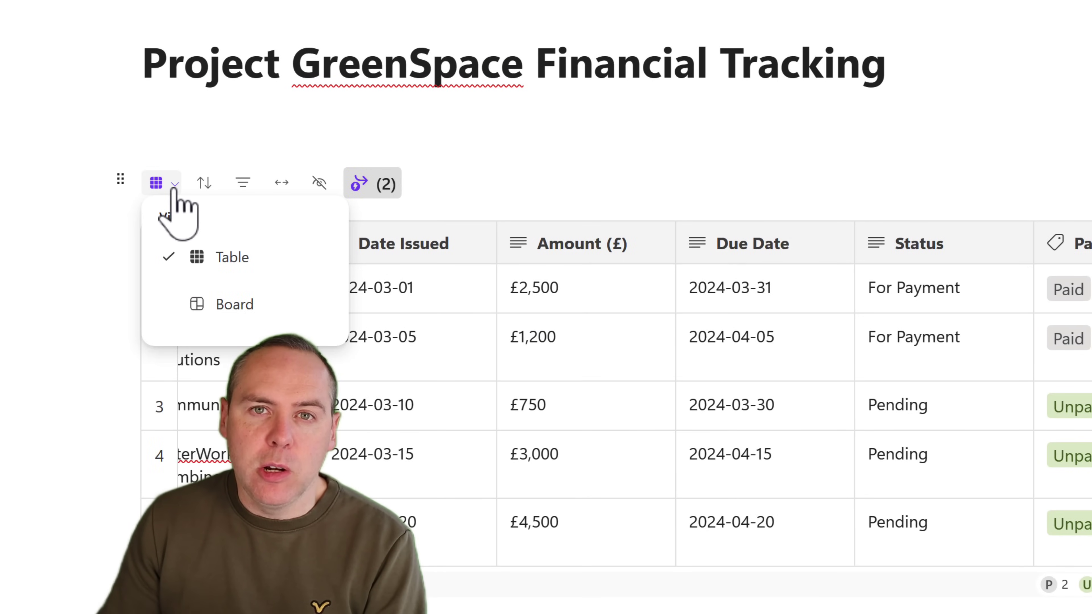
left_click(235, 305)
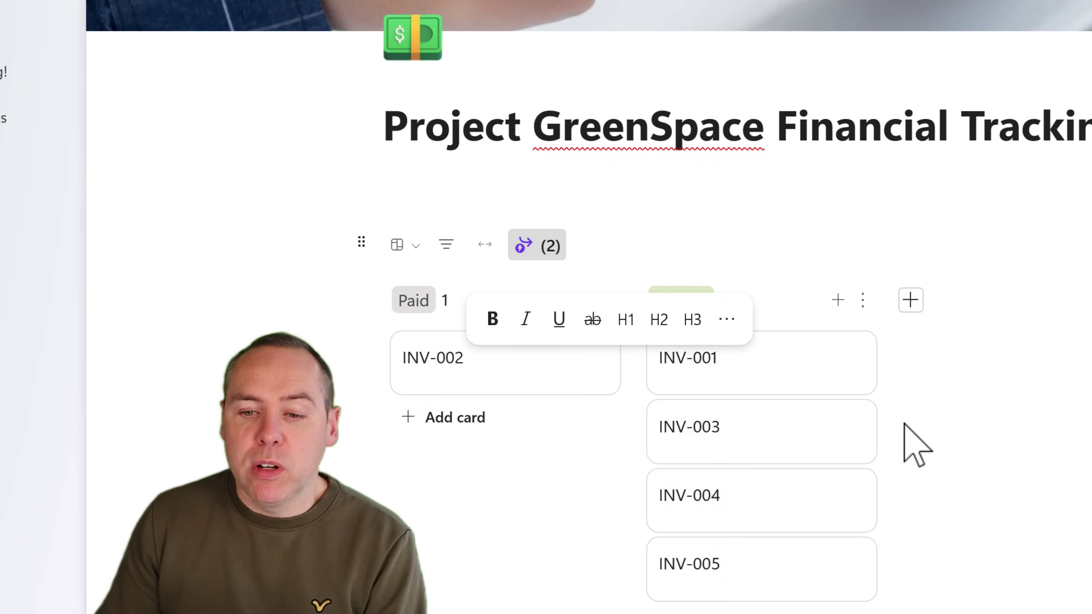
left_click(721, 389)
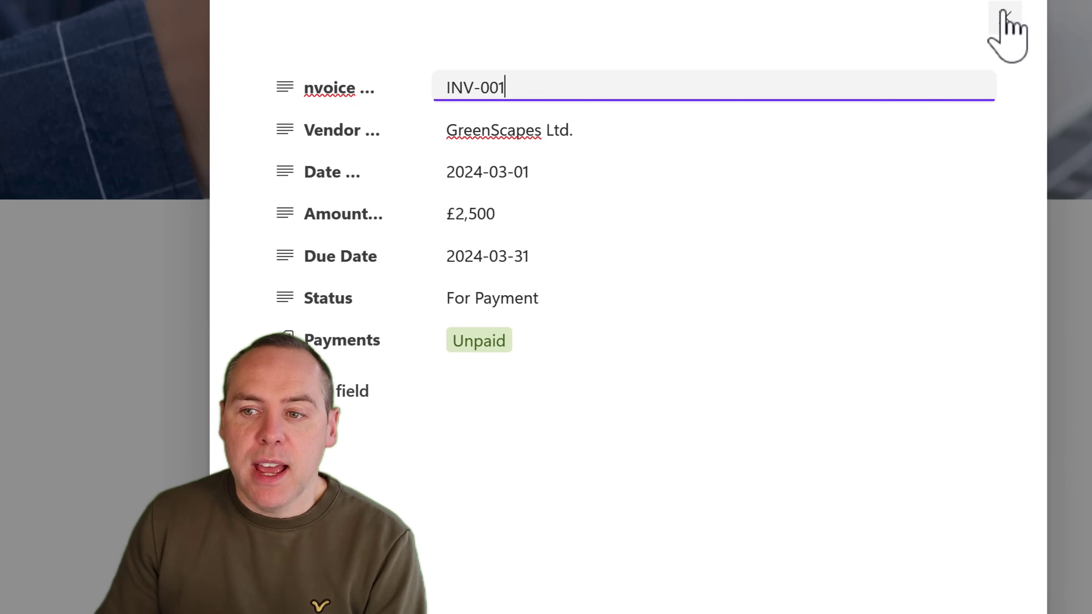
left_click(1004, 15)
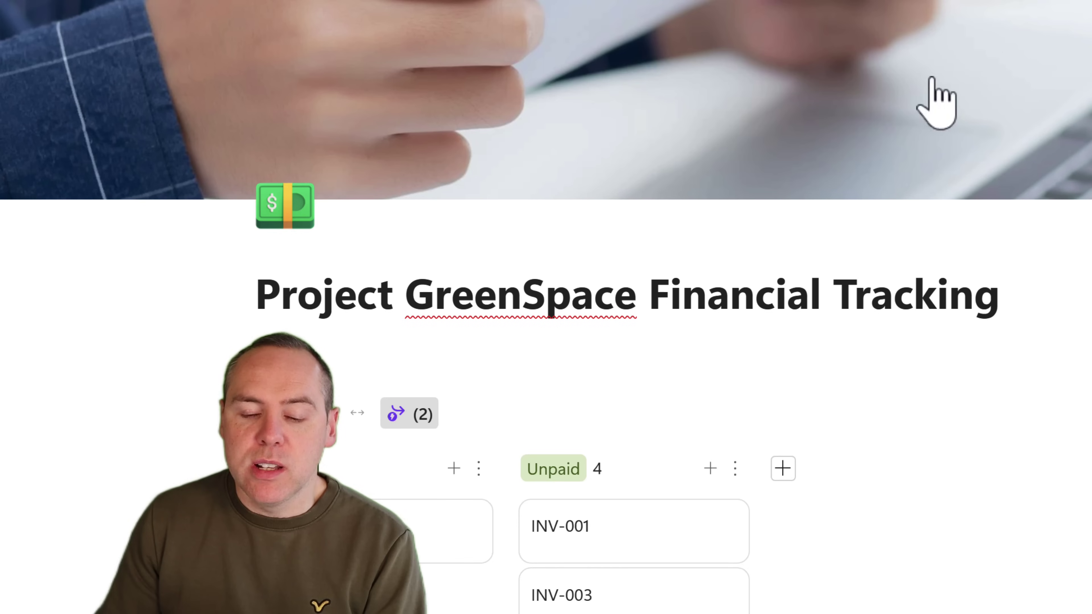
Switch the invoice board back to Table view.
left_click(272, 413)
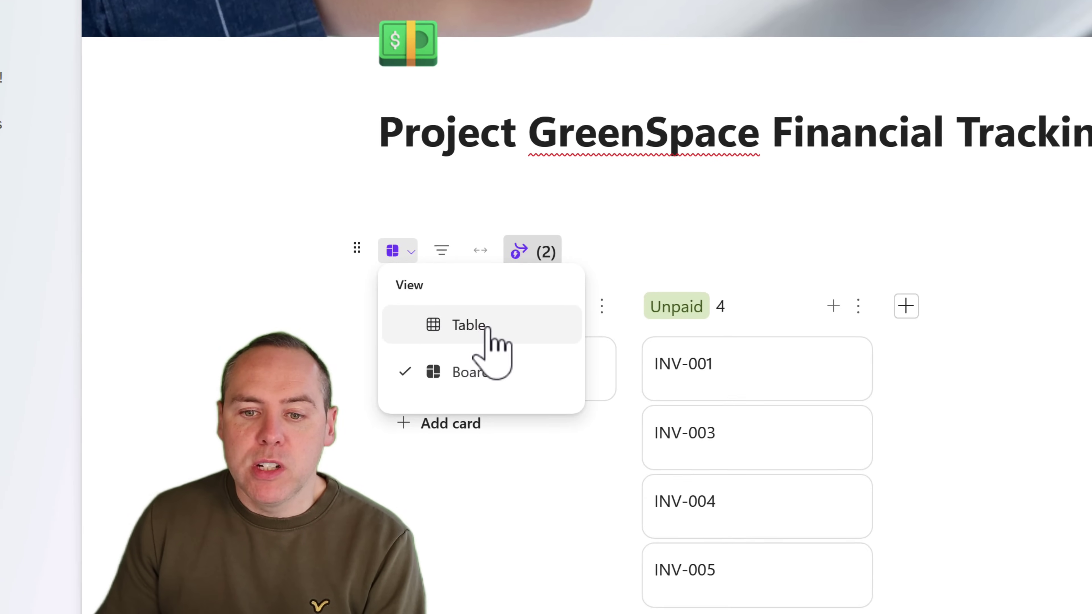
left_click(370, 499)
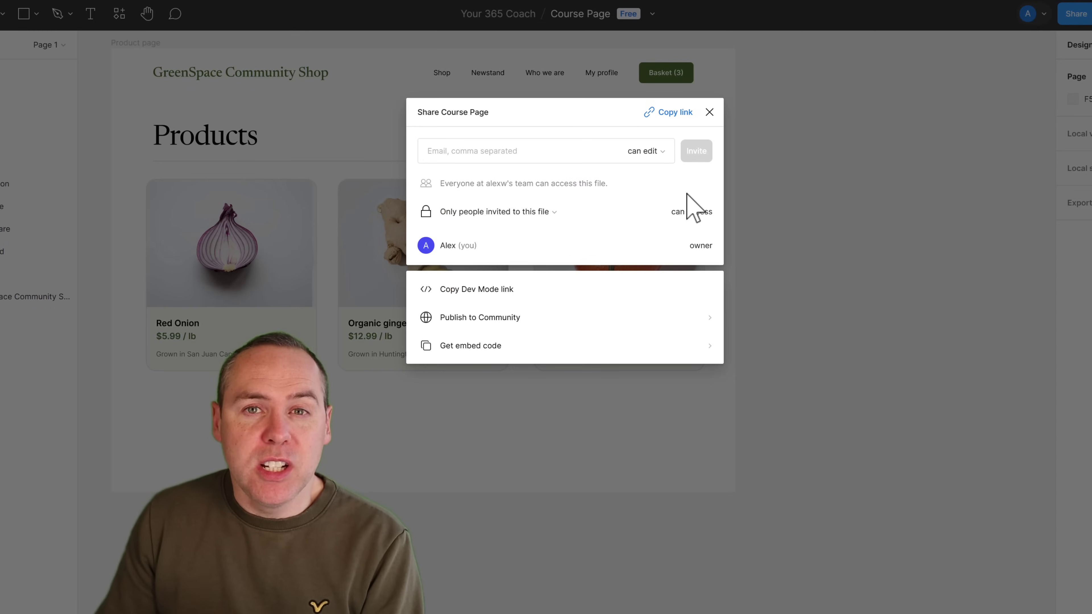
Copy the share link of the Course Page file in Figma and embed it on the Project GreenSpace Community Store page in Loop.
left_click(680, 114)
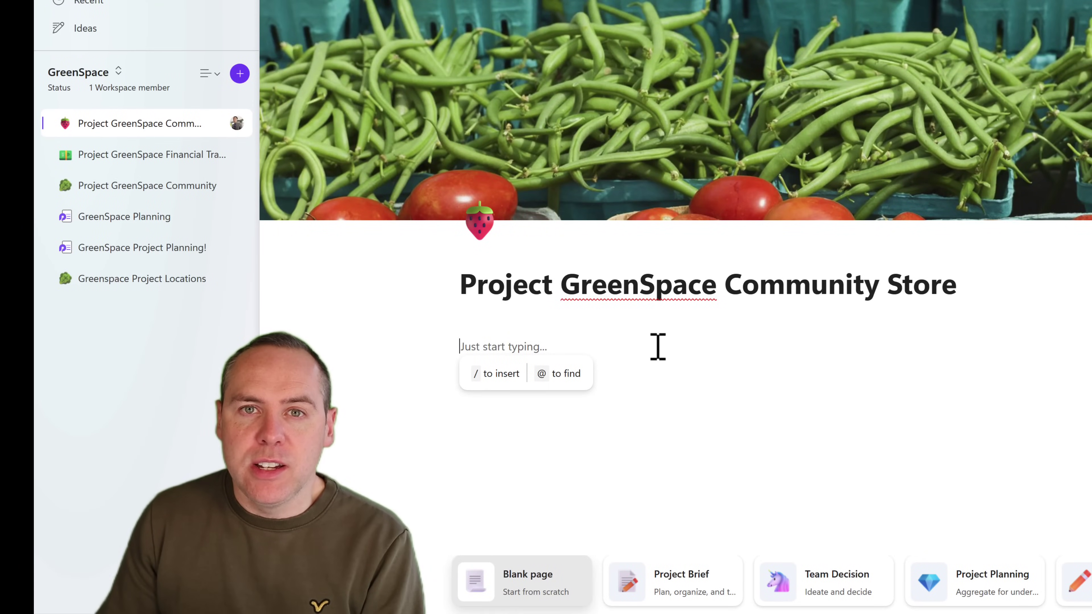
key("ctrl+v")
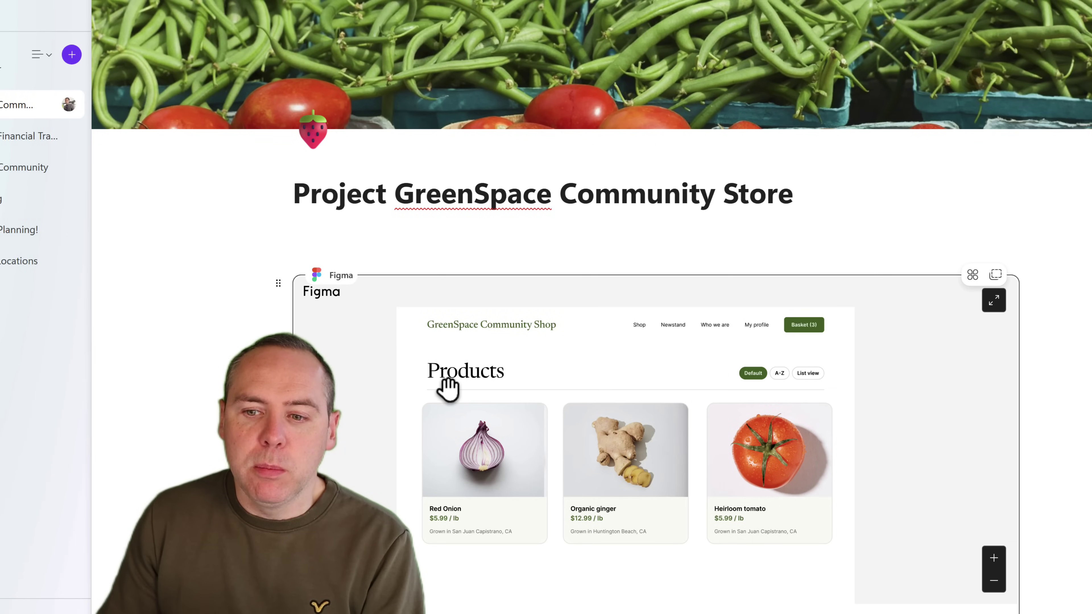
left_click(994, 558)
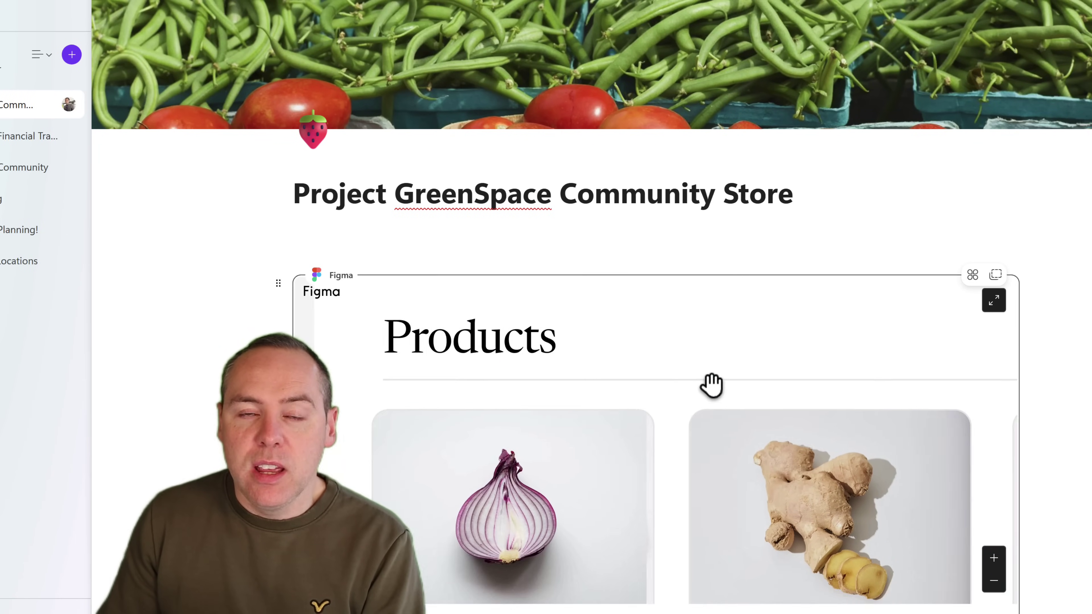
left_click_drag(711, 386, 681, 392)
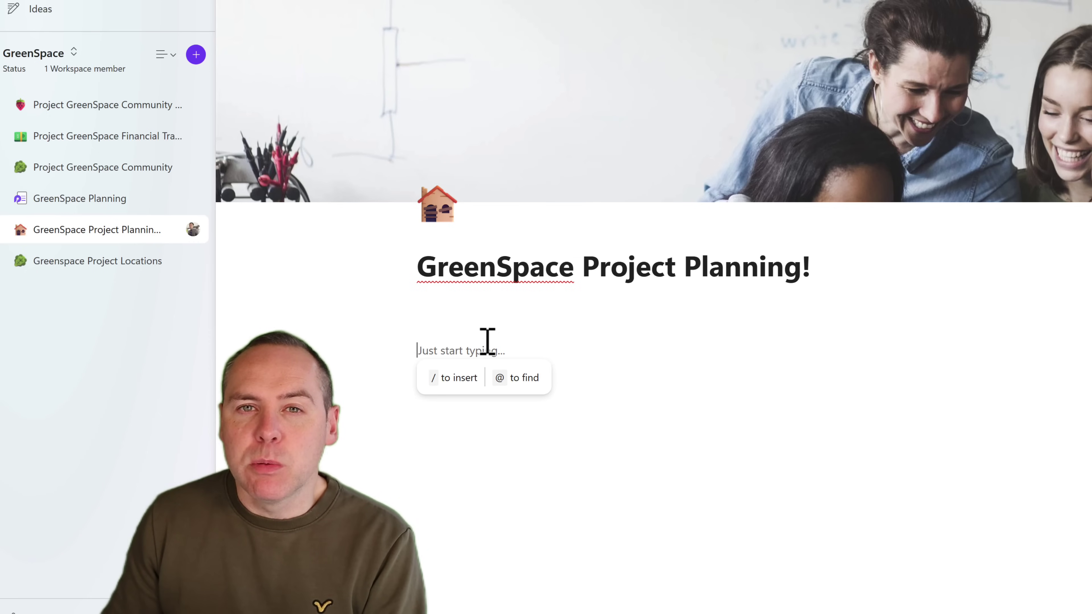
Insert the Planner plan "Planning for Project X" into the GreenSpace Project Planning! page.
type("/")
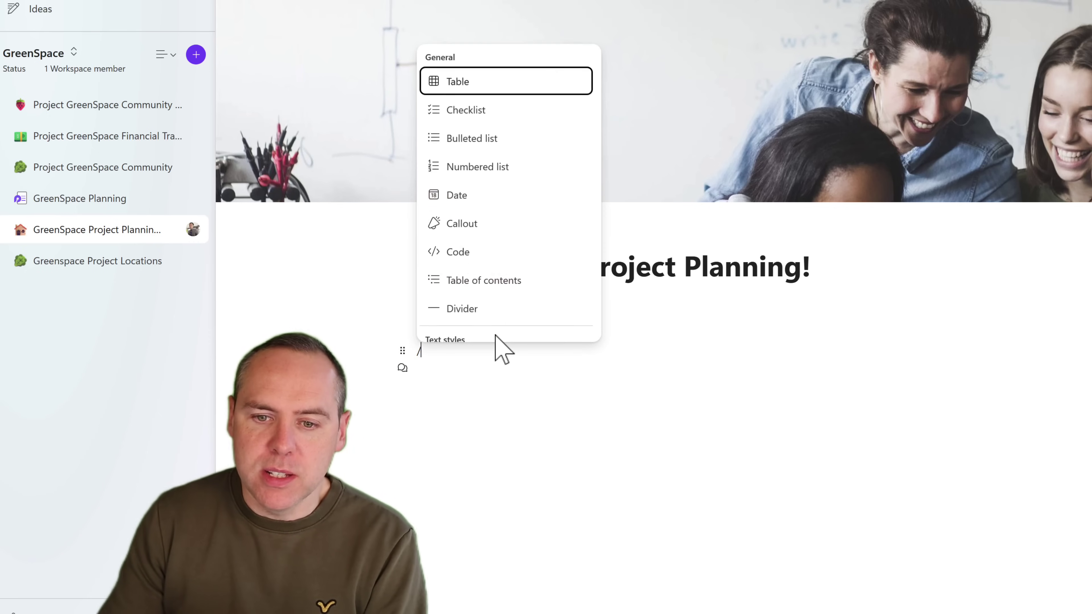
type("planner")
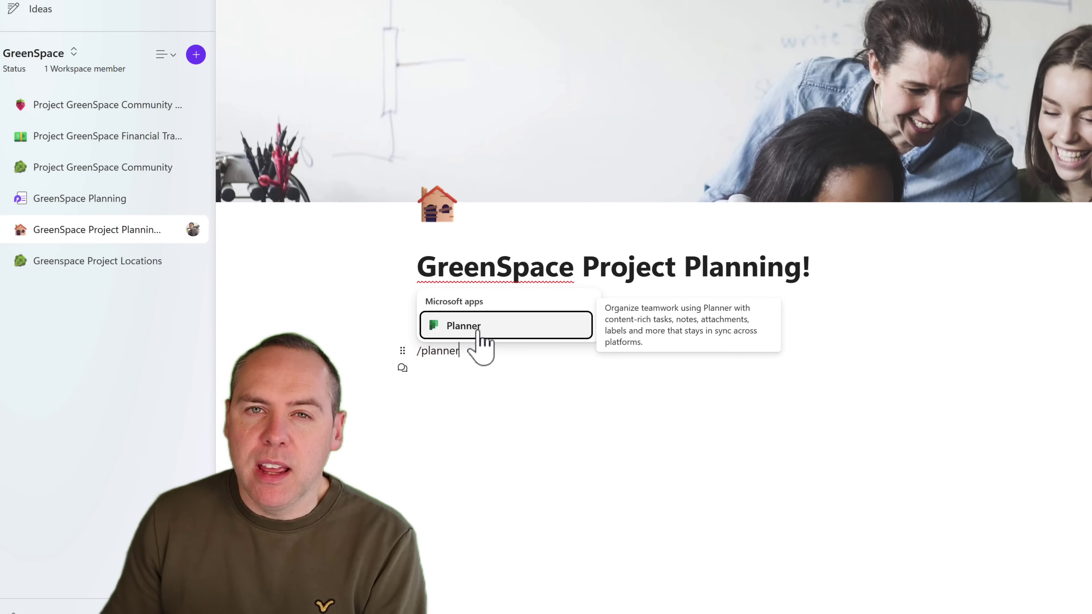
left_click(471, 332)
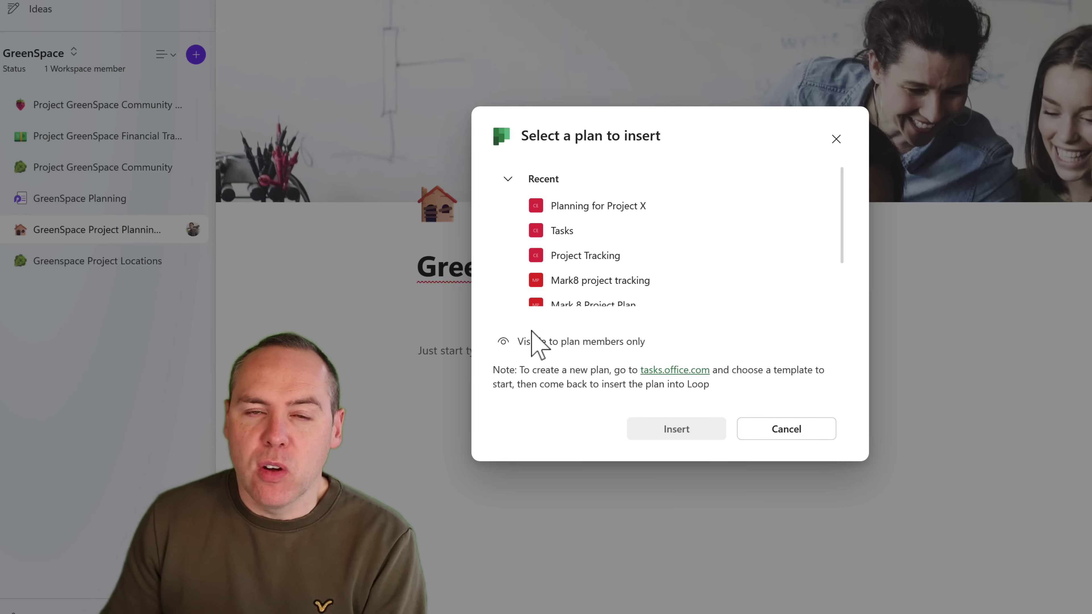
left_click(588, 209)
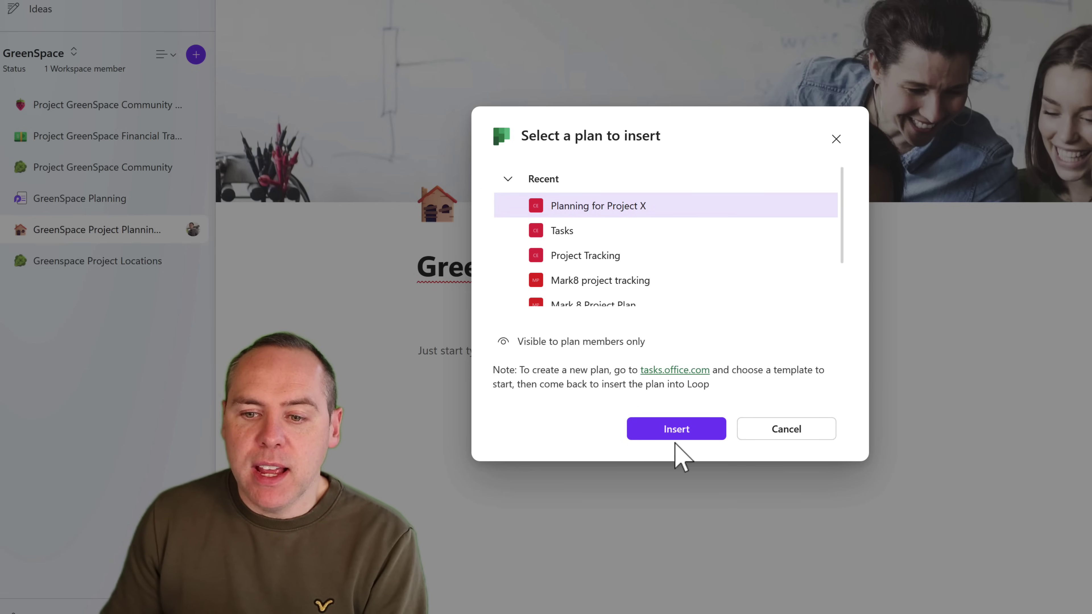
left_click(678, 433)
scroll(352, 361, "down", 3)
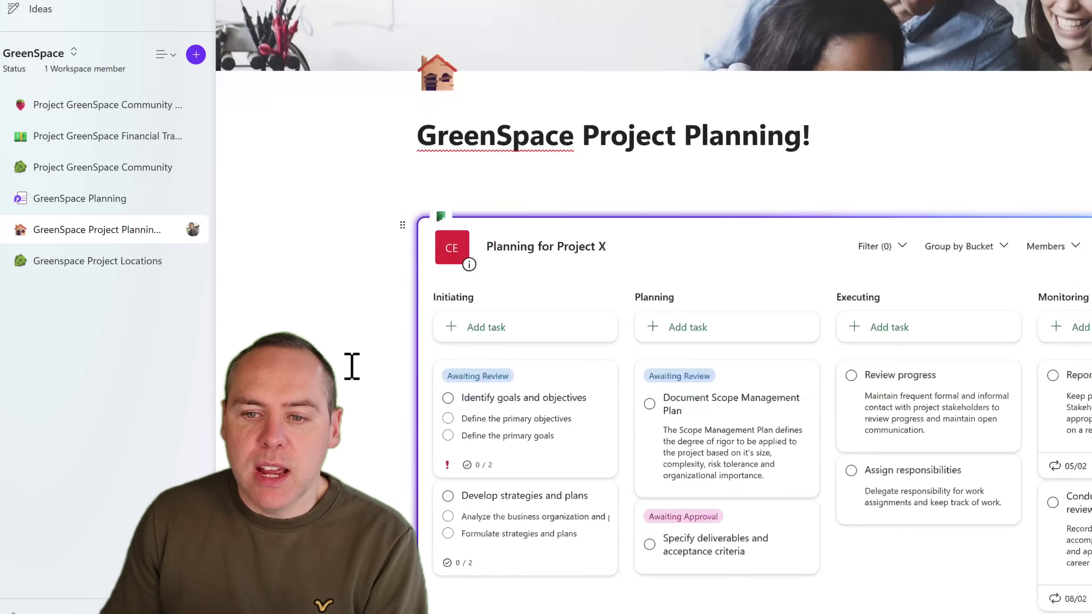
scroll(351, 366, "down", 2)
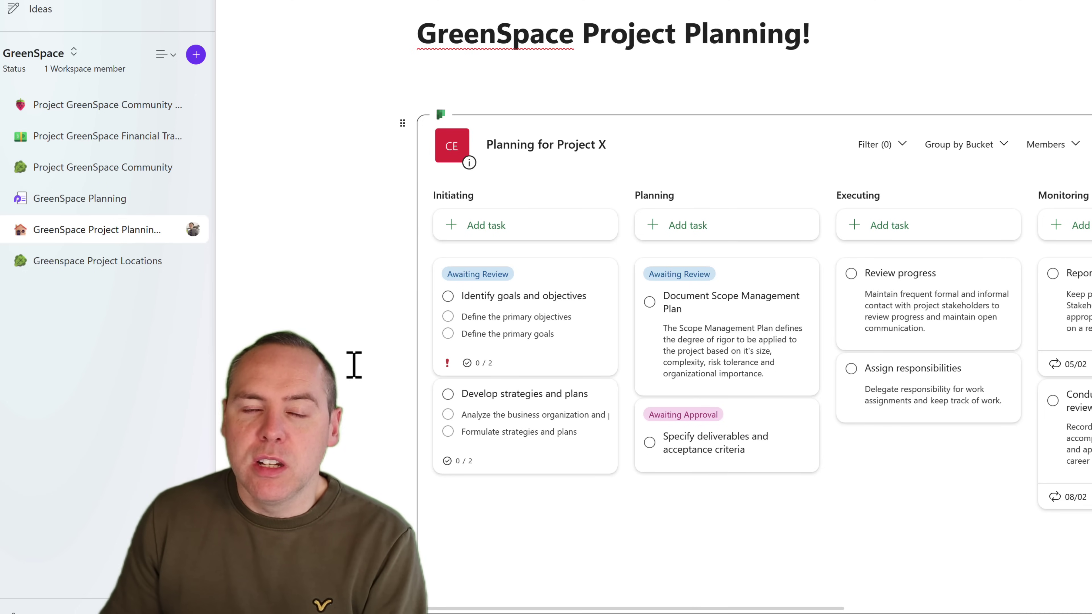
scroll(354, 365, "up", 5)
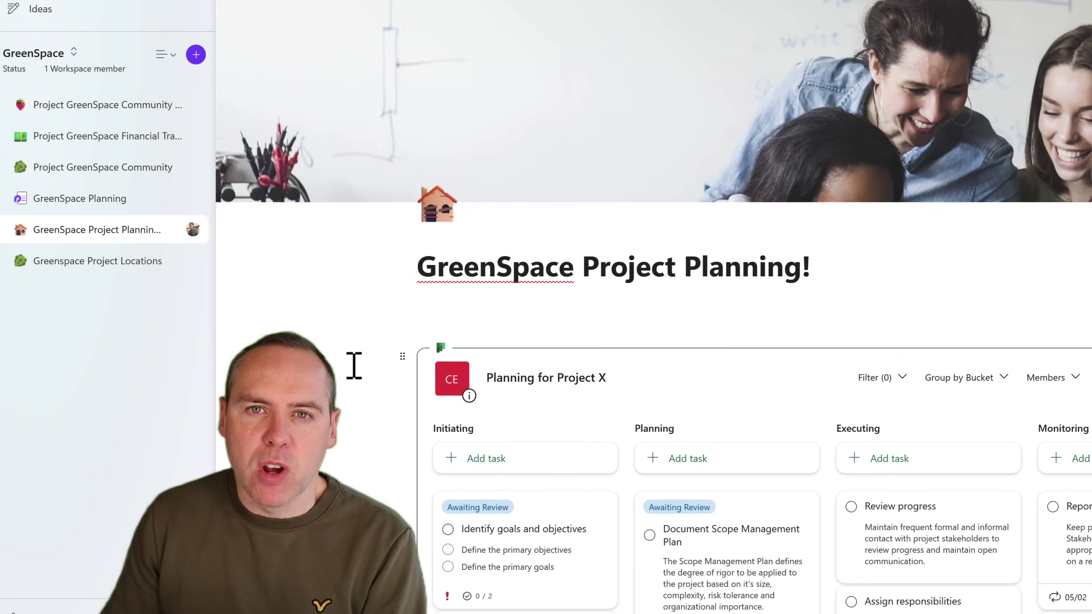